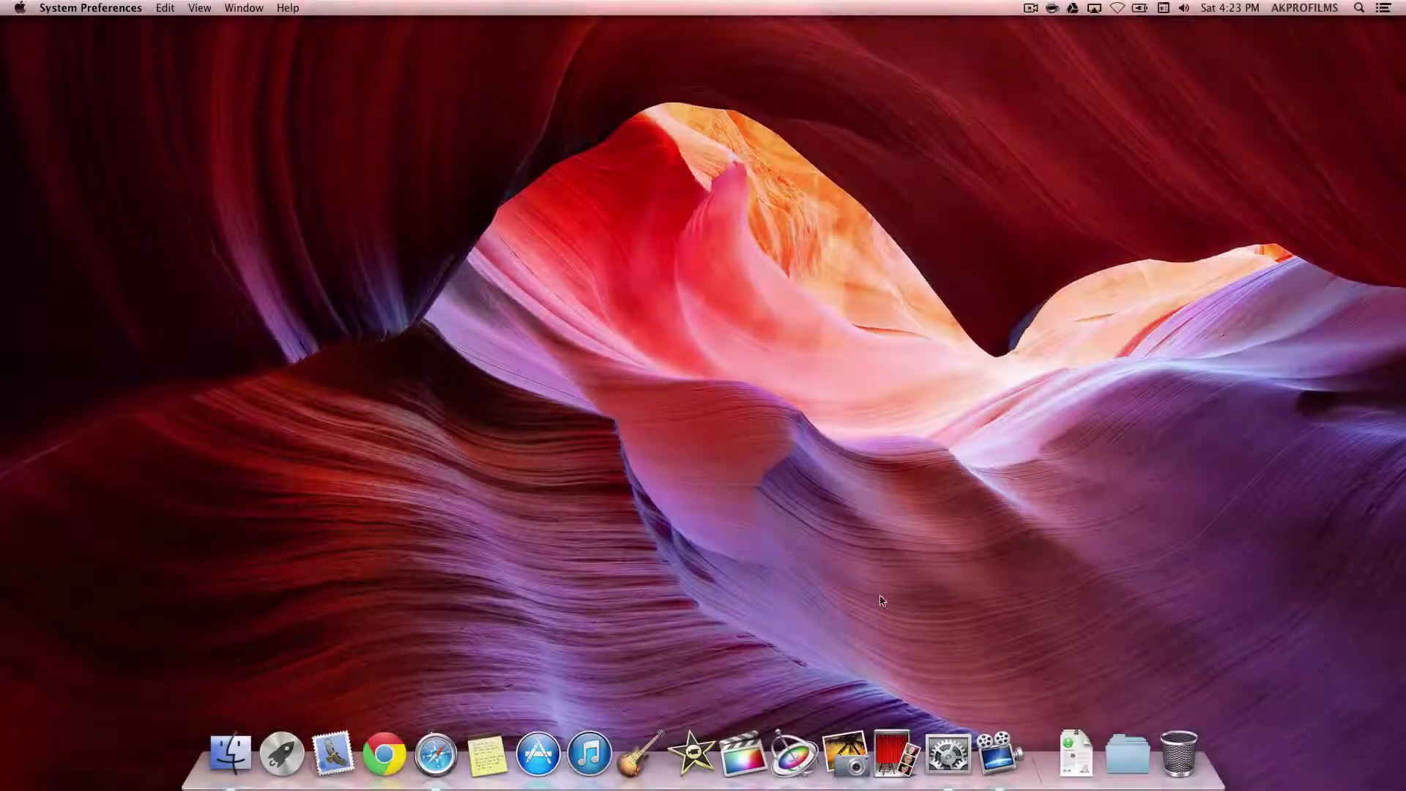
# Open the Mission Control pane of System Preferences from the Dock
pyautogui.click(956, 745)
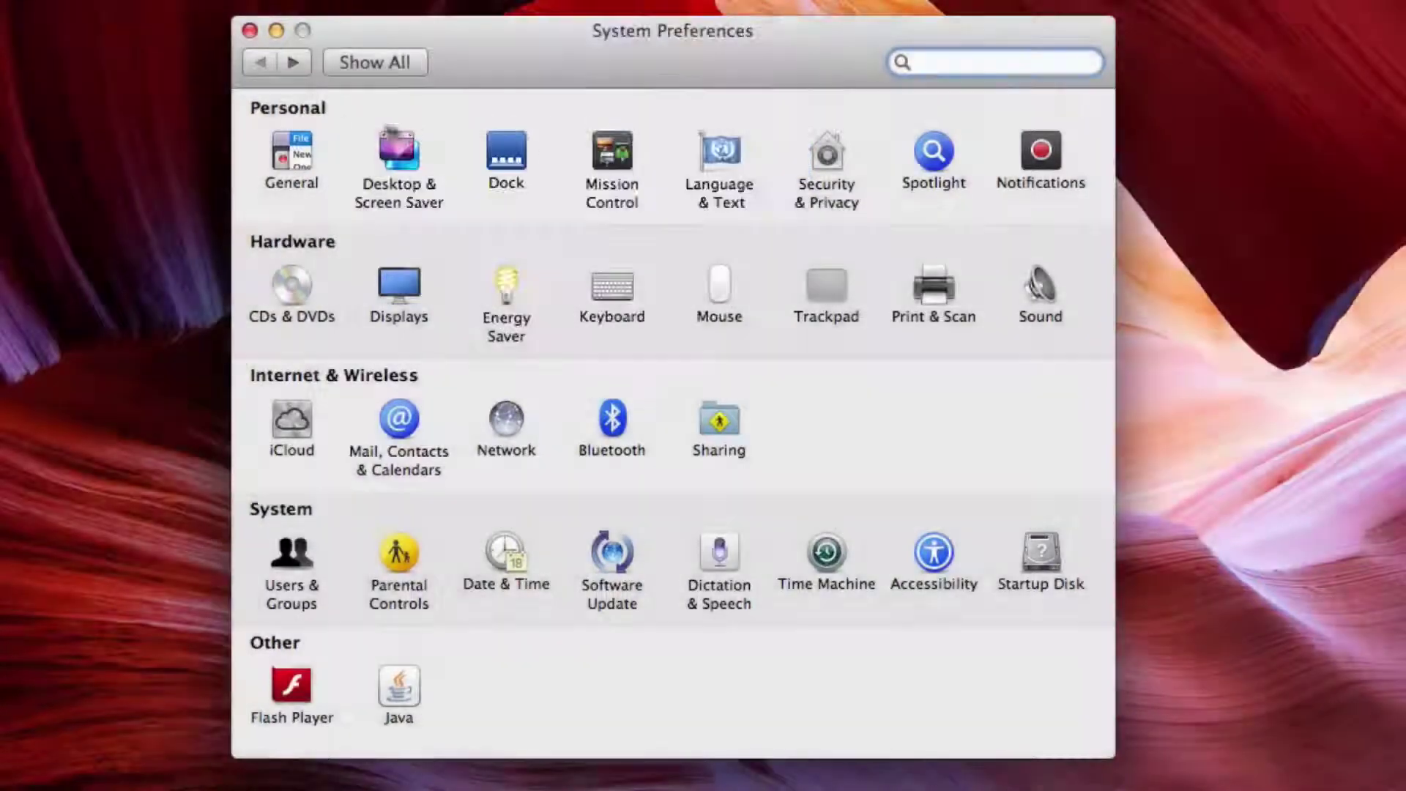
pyautogui.click(612, 147)
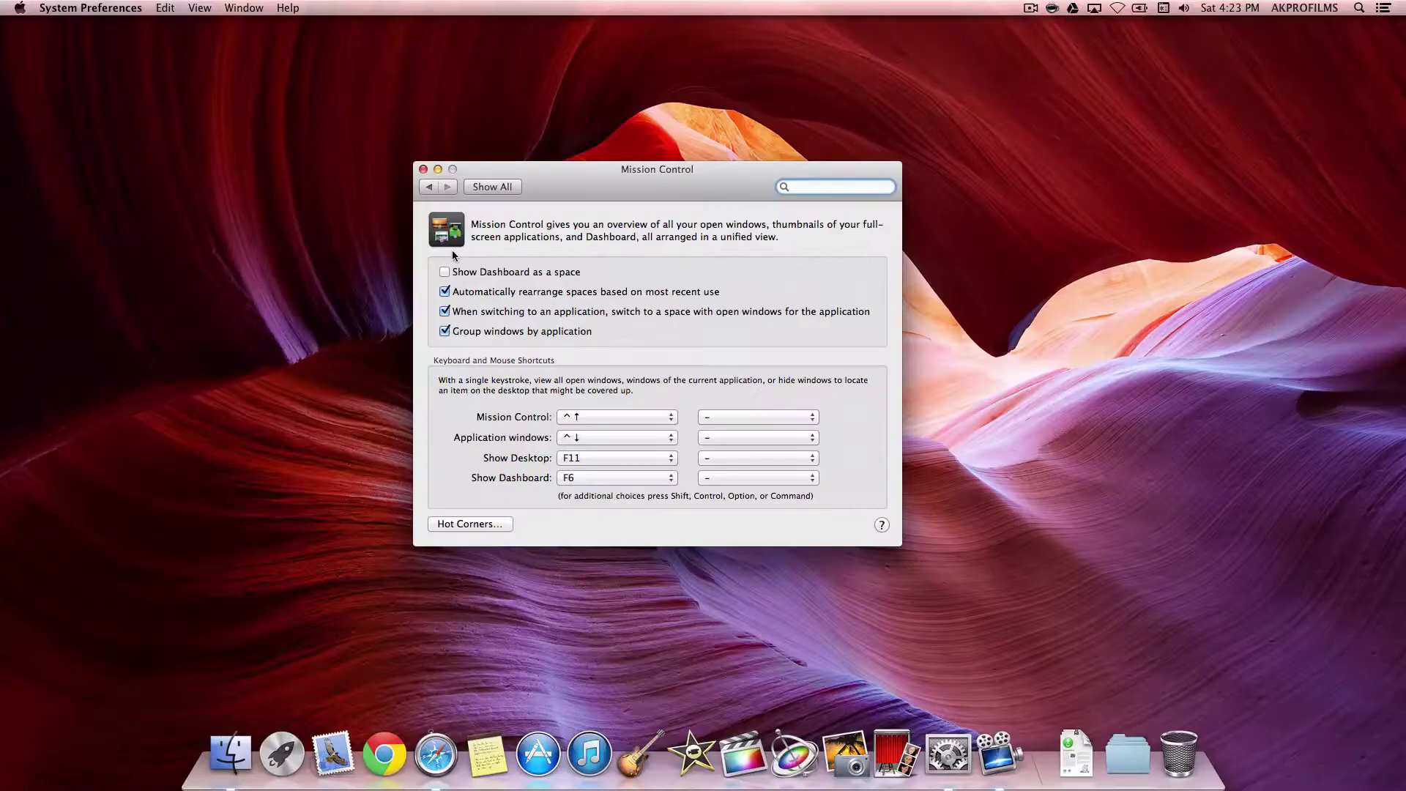
# Nudge the views-and-subscribers widget slightly right in Dashboard, then dismiss Dashboard
pyautogui.press('F6')
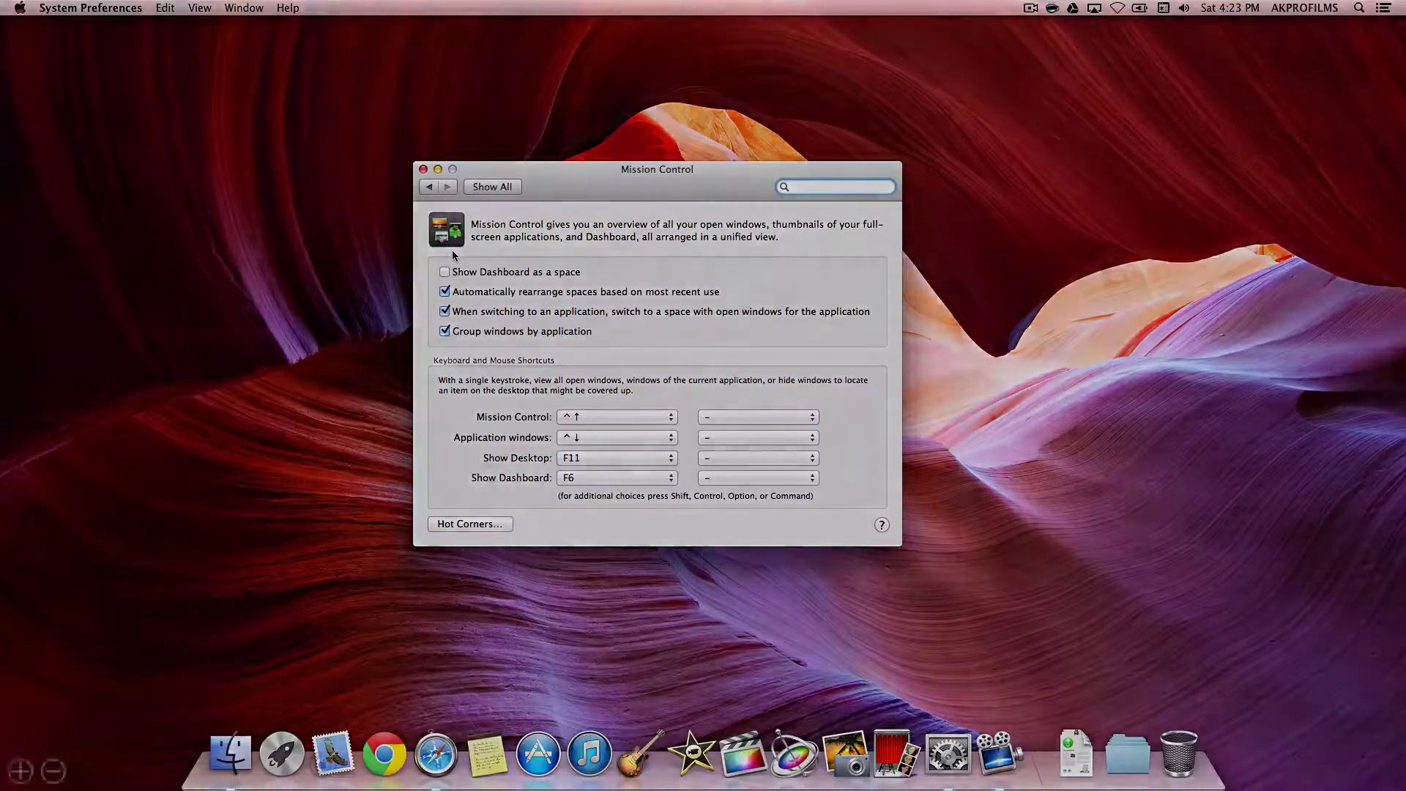
pyautogui.press('F6')
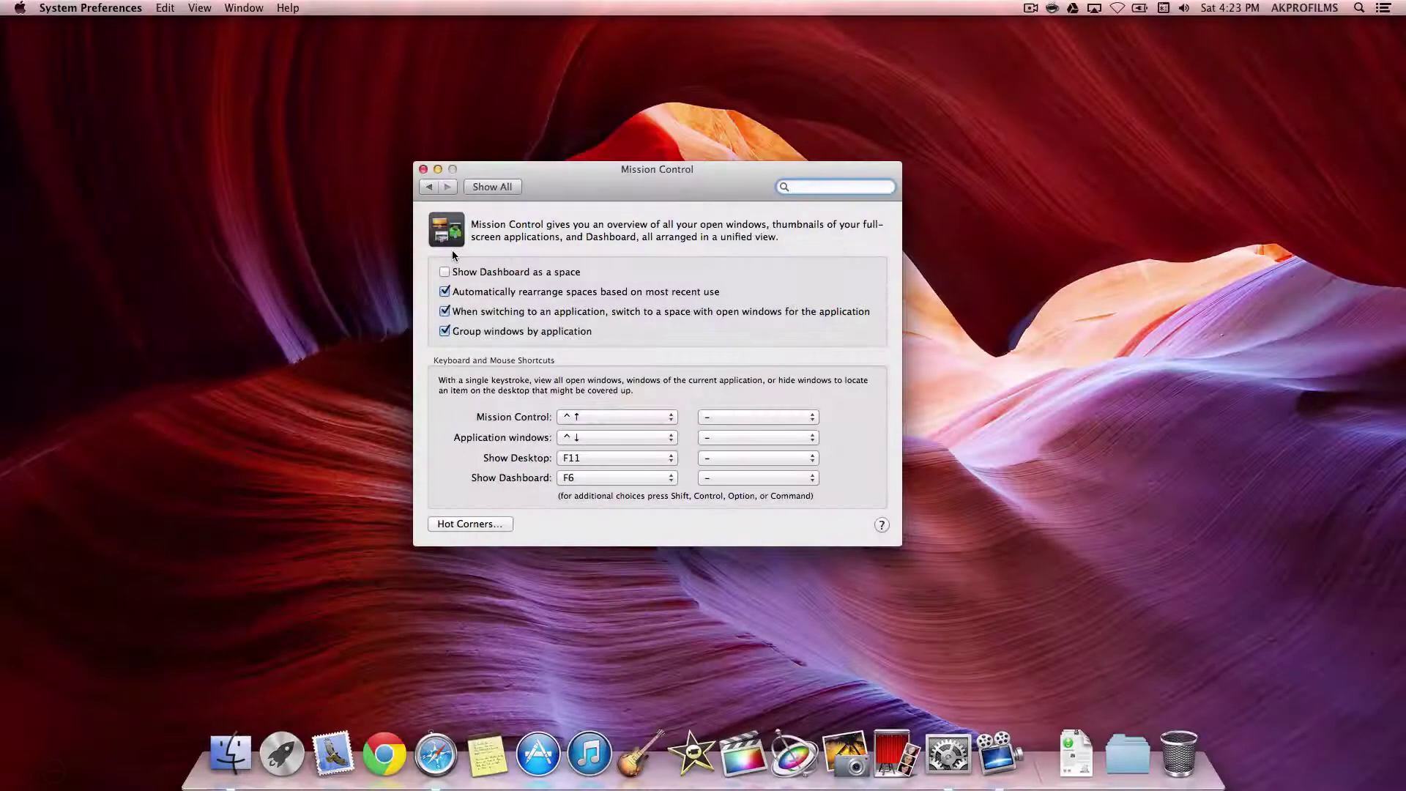
pyautogui.press('F6')
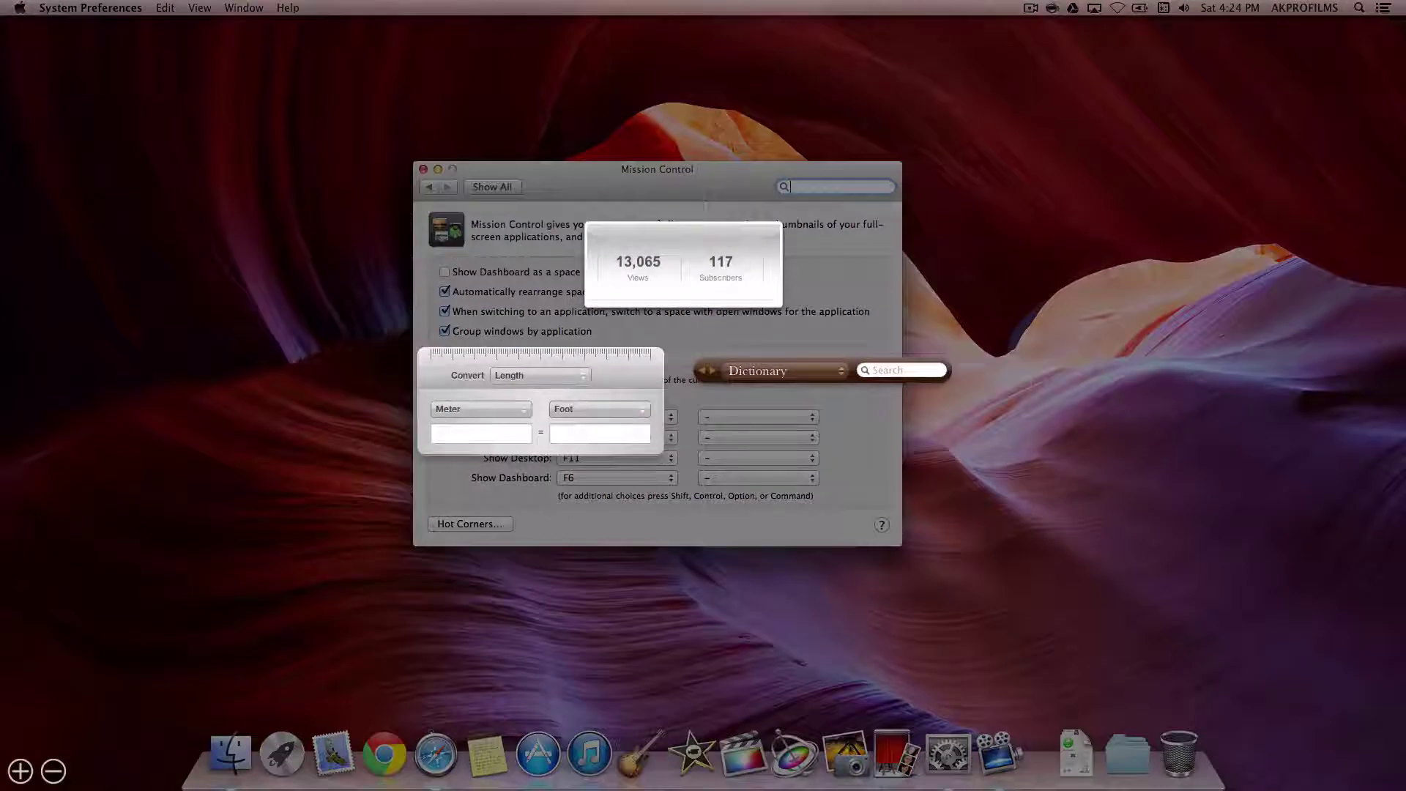
pyautogui.moveTo(691, 234)
pyautogui.mouseDown()
pyautogui.moveTo(680, 208)
pyautogui.moveTo(189, 589)
pyautogui.moveTo(821, 232)
pyautogui.moveTo(713, 244)
pyautogui.mouseUp()
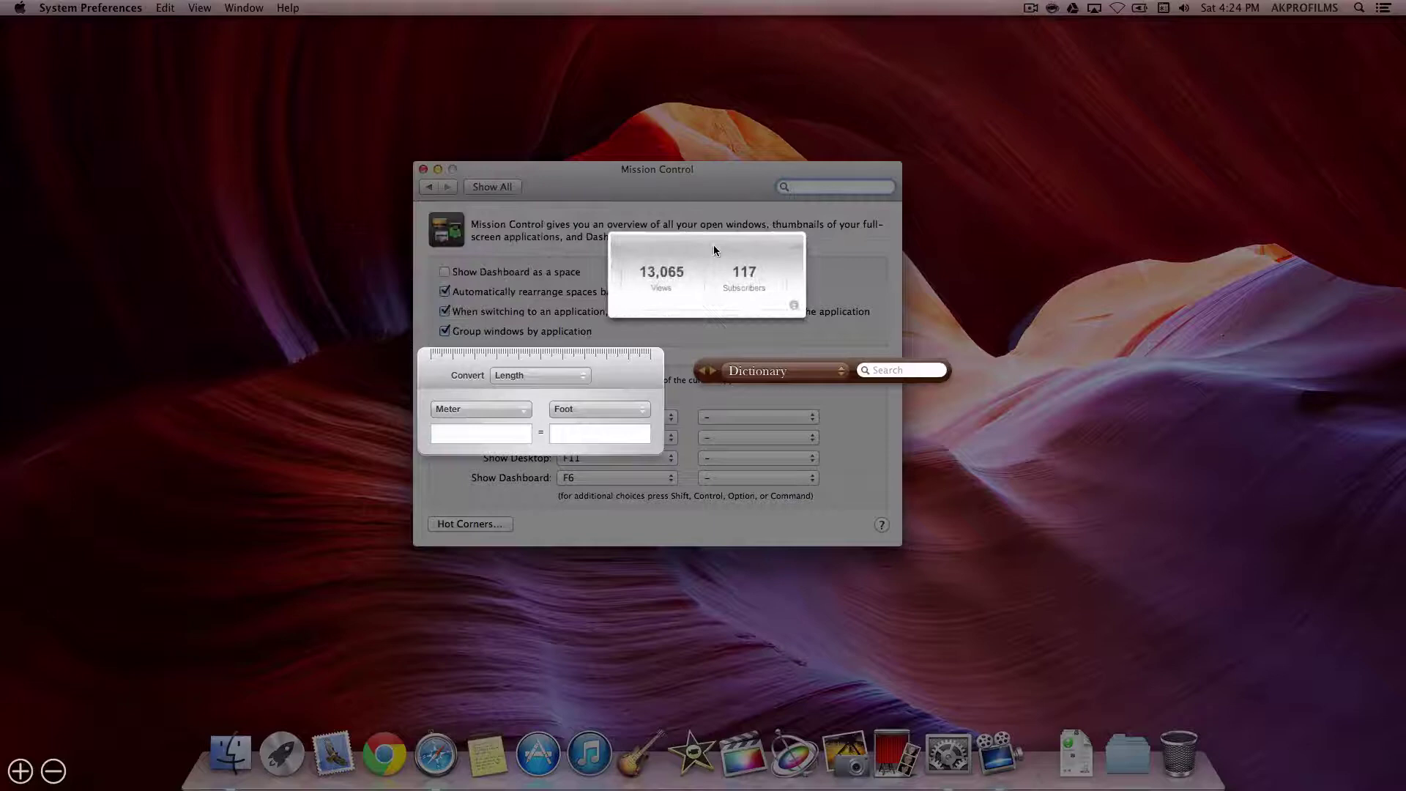
pyautogui.press('F6')
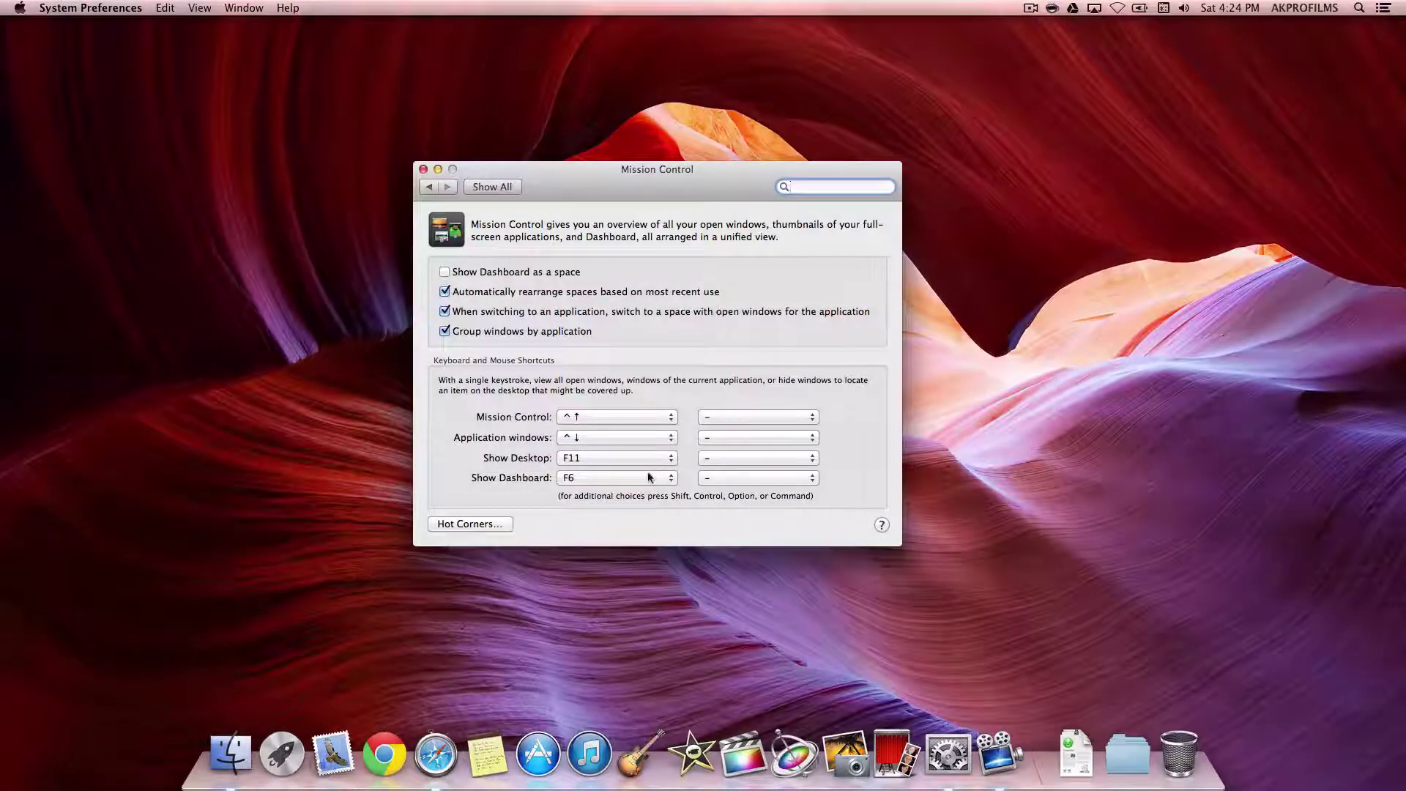
# Turn on 'Show Dashboard as a space' and enter the Dashboard space via Mission Control
pyautogui.click(480, 274)
pyautogui.press('F6')
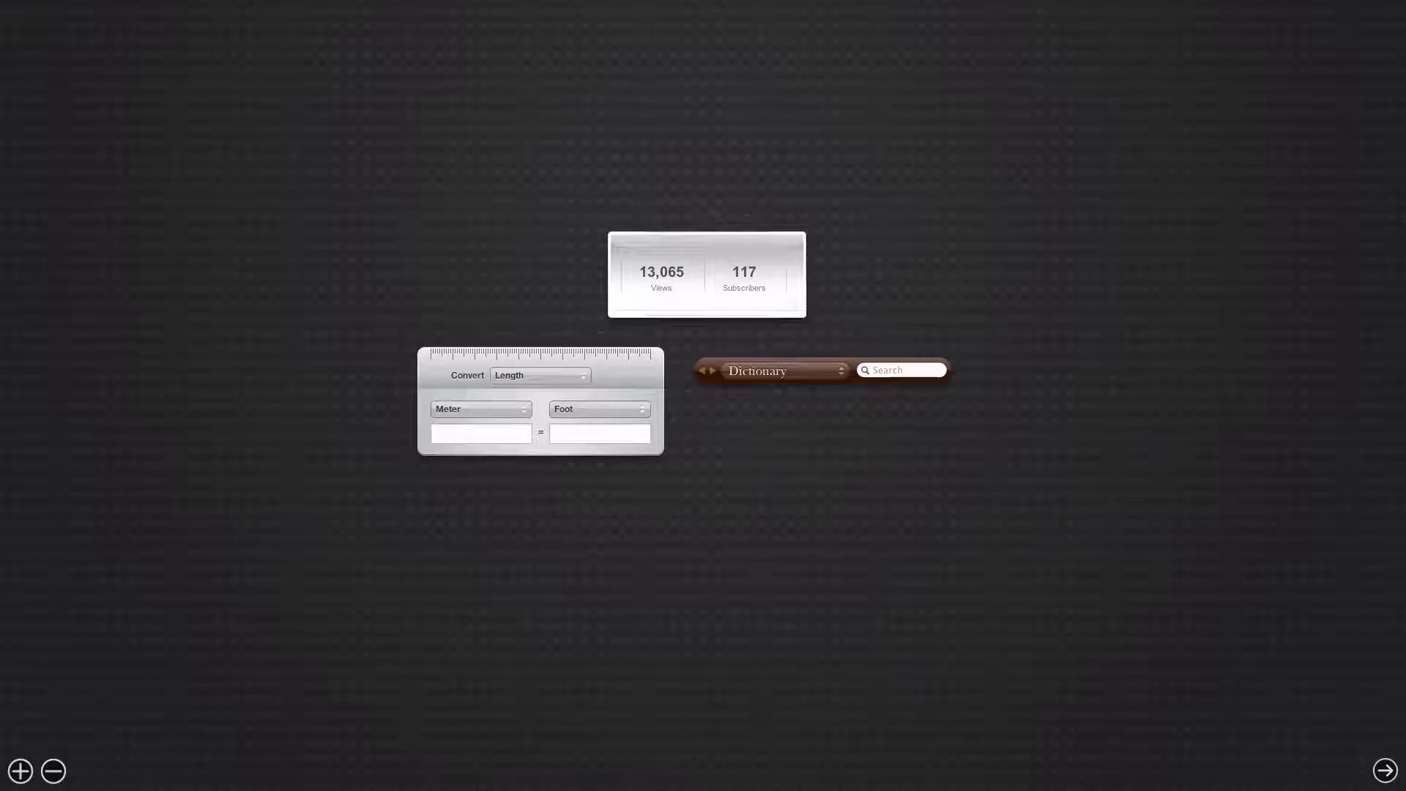
pyautogui.press('F6')
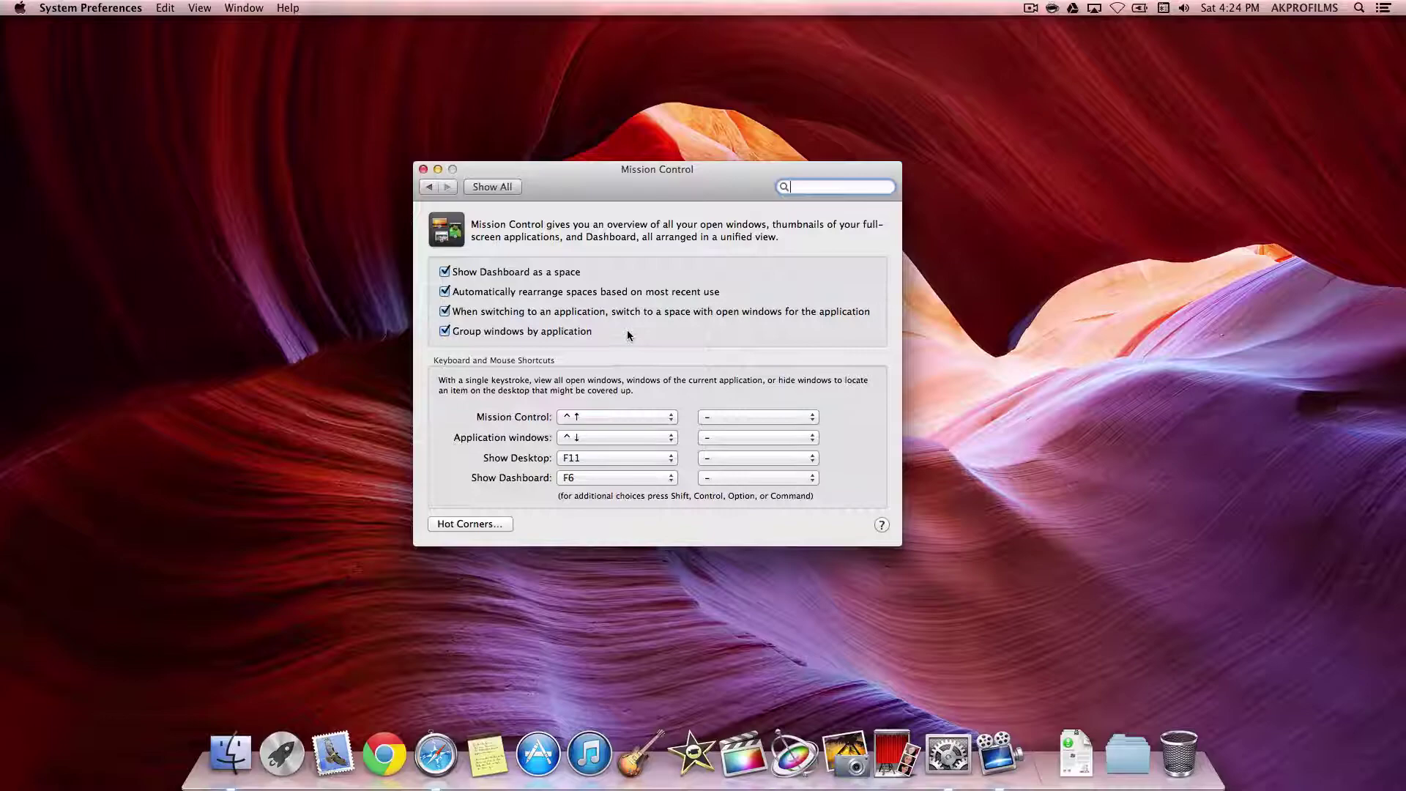
pyautogui.hotkey('ctrl', 'Up')
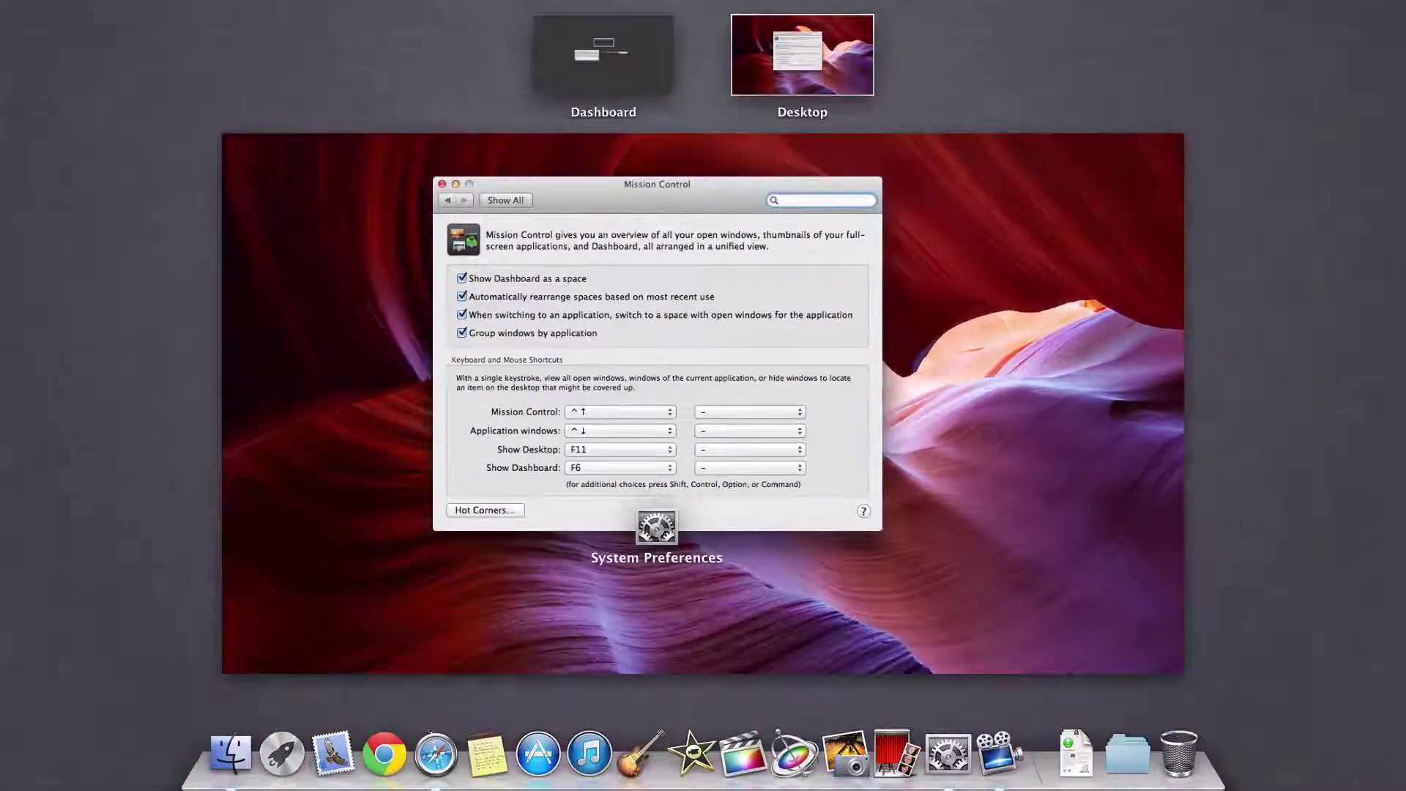
pyautogui.click(636, 20)
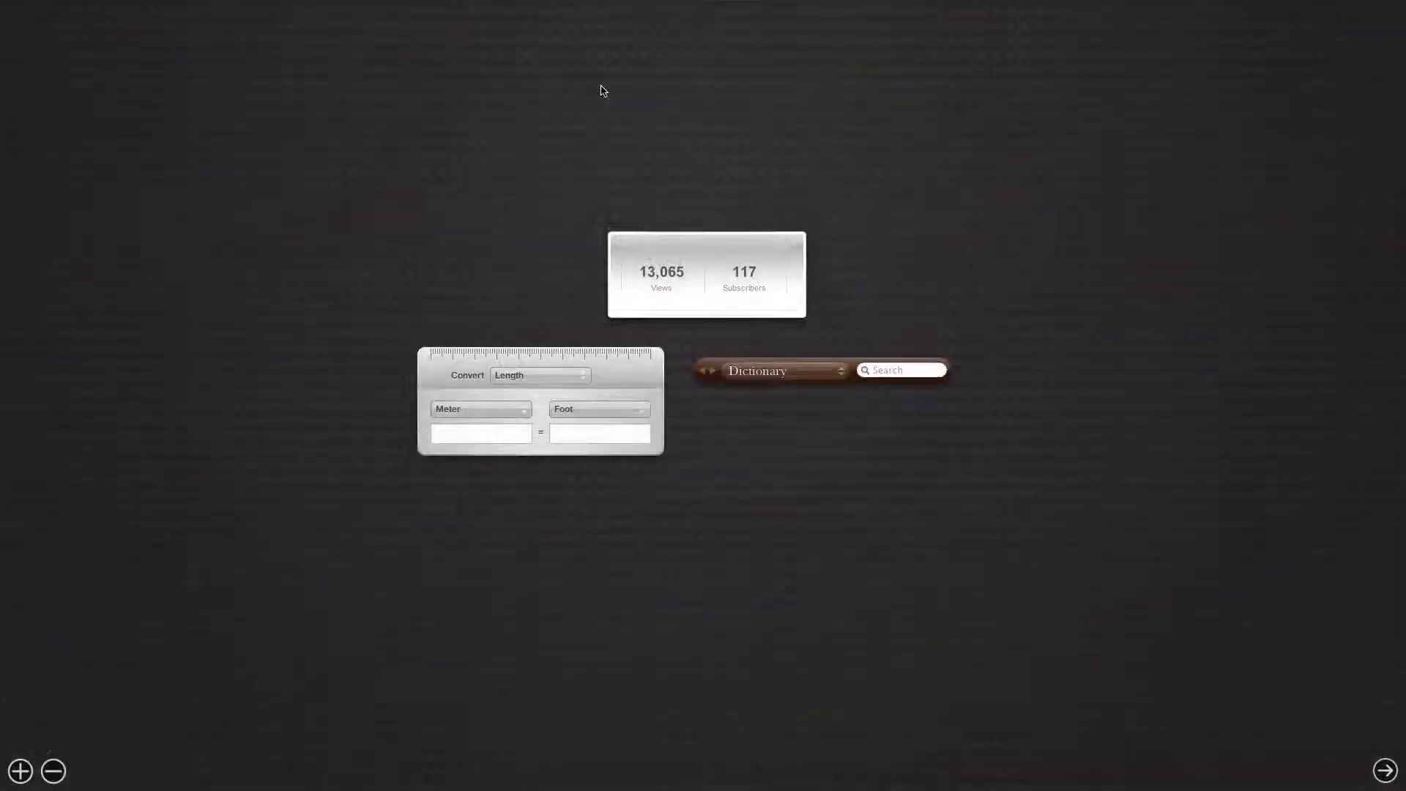
# Return to the desktop space and check Dashboard shows as an overlay
pyautogui.hotkey('ctrl', 'Up')
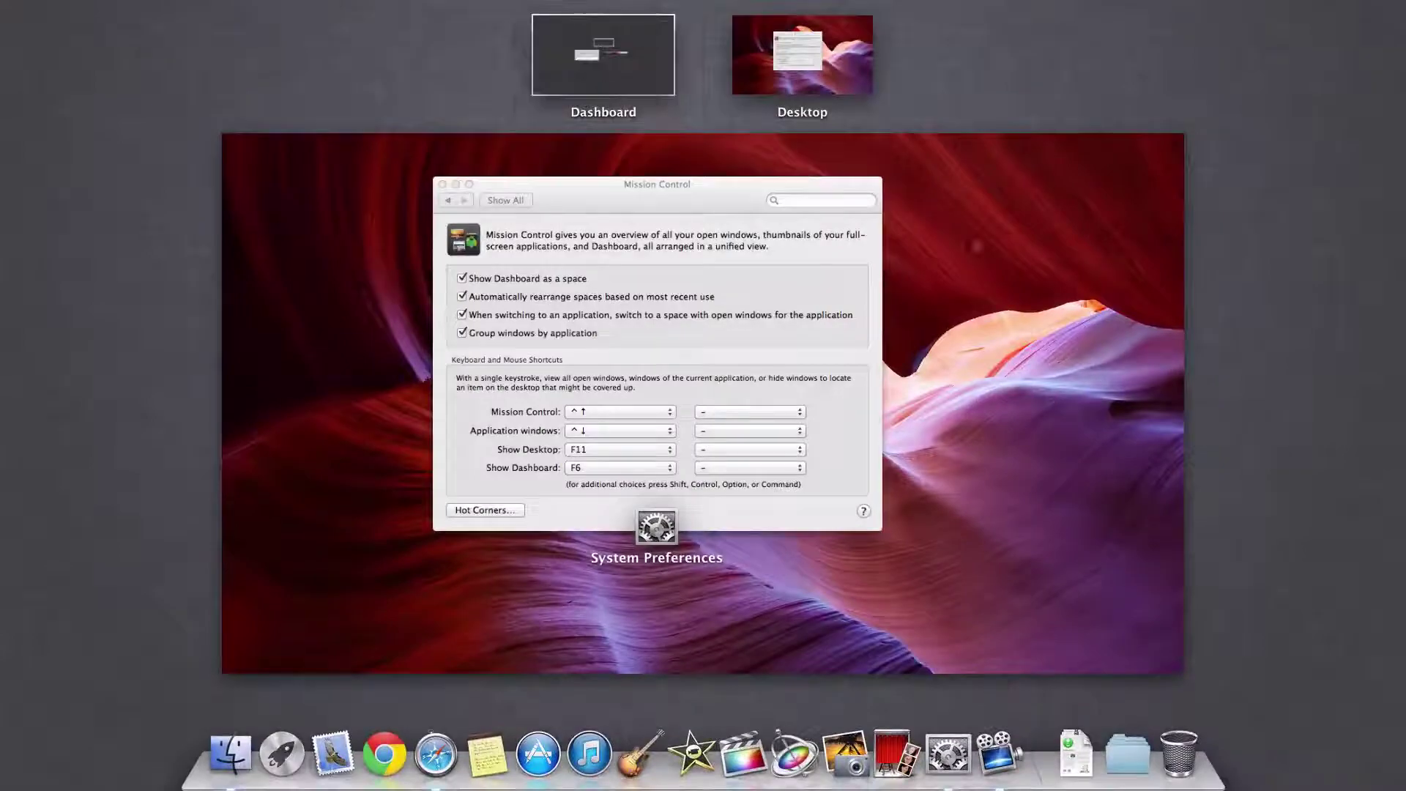
pyautogui.click(853, 311)
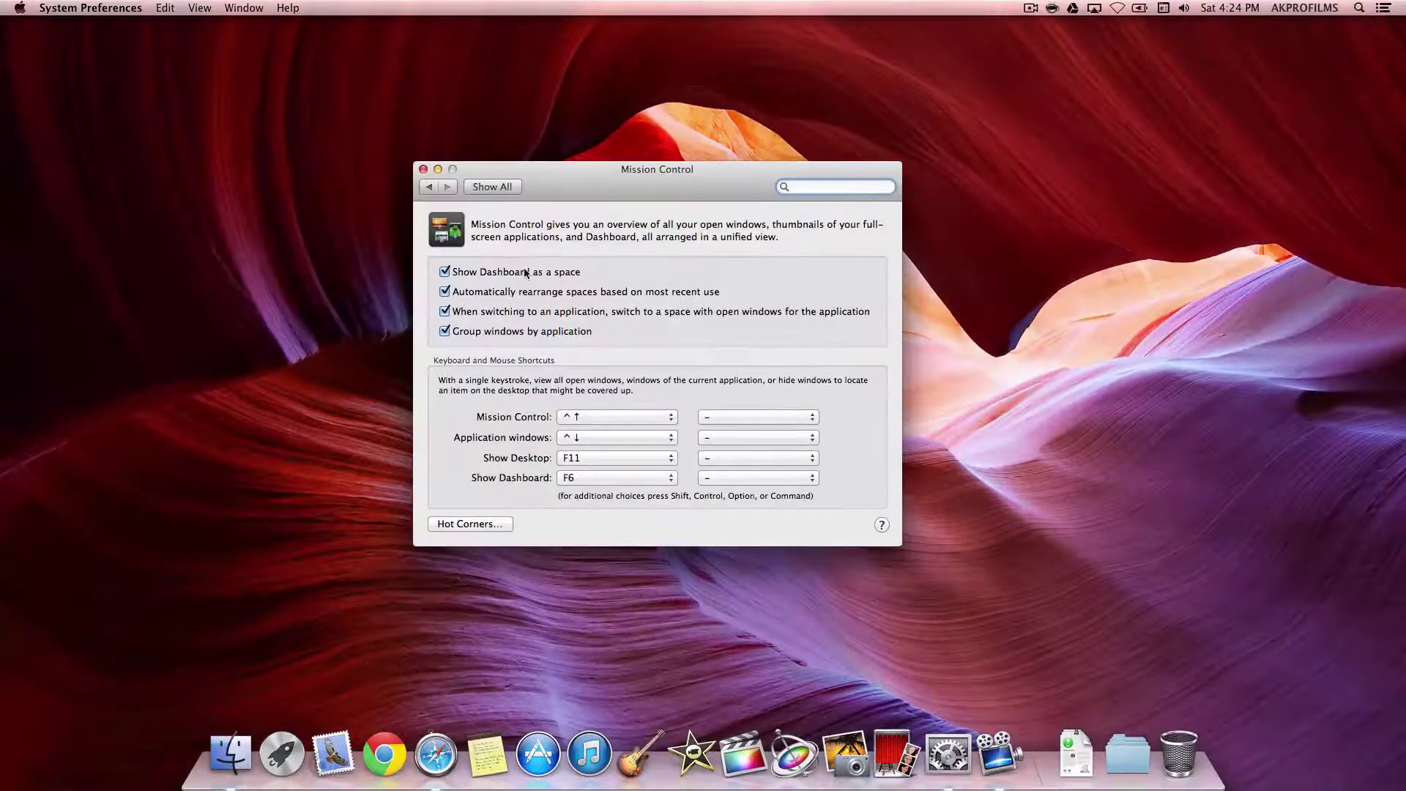
pyautogui.press('F6')
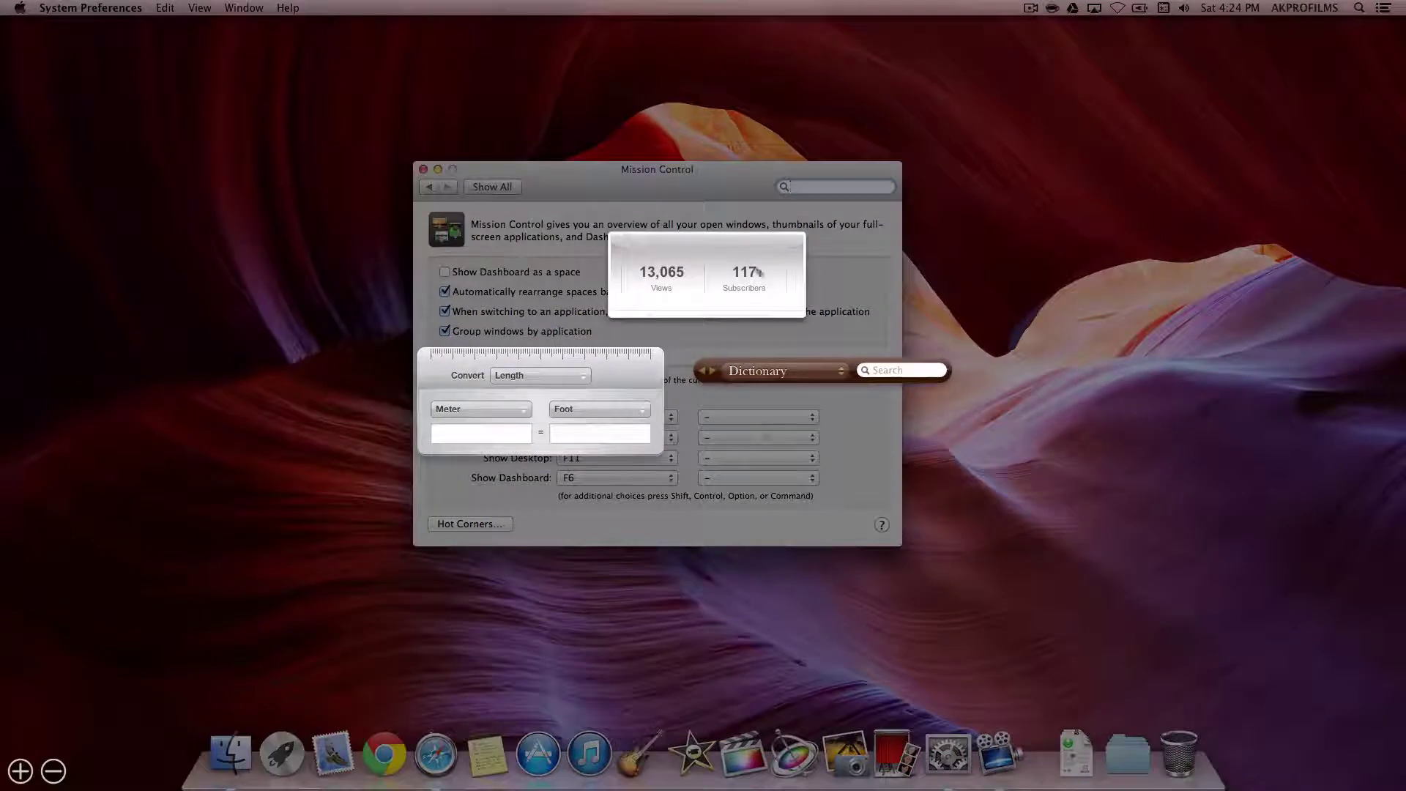
pyautogui.press('F6')
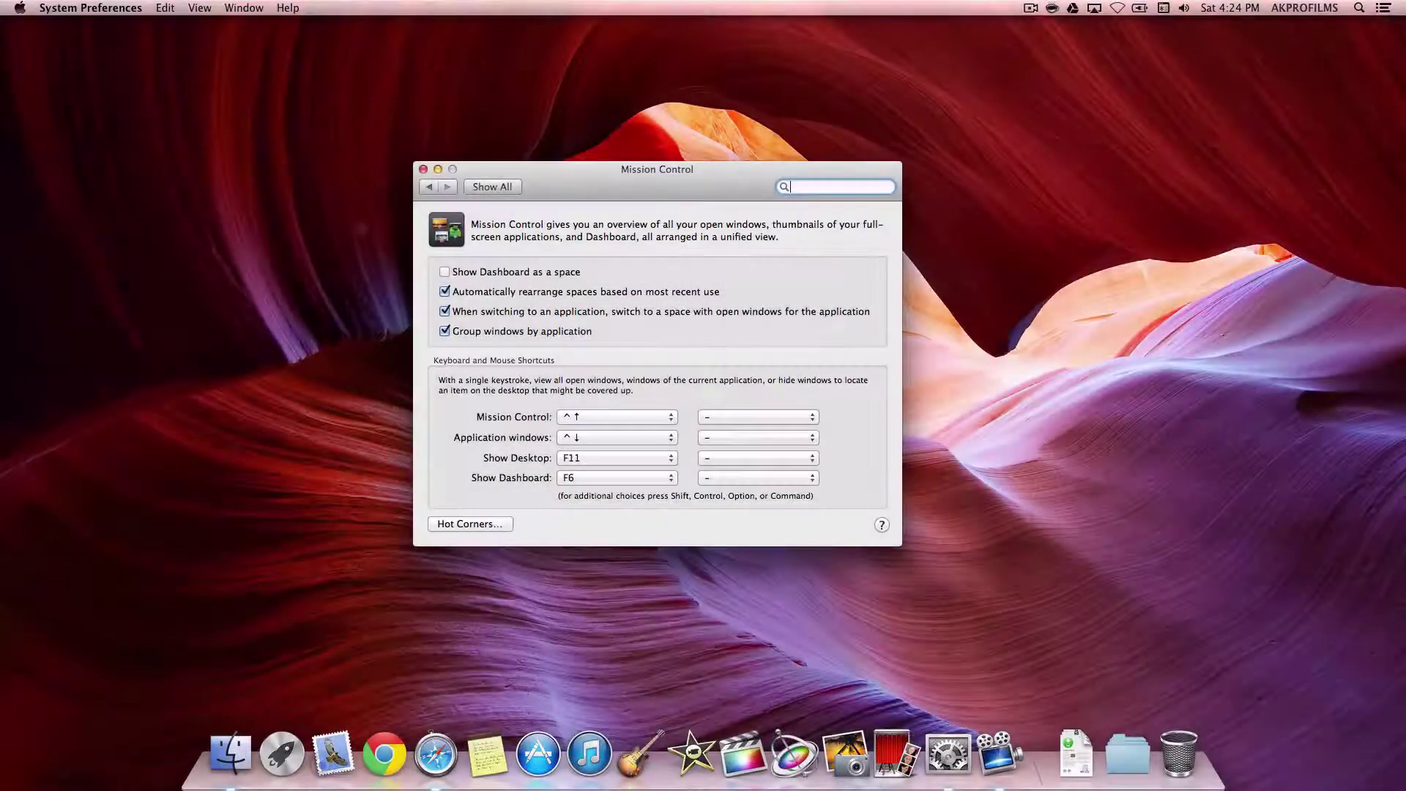
pyautogui.click(422, 169)
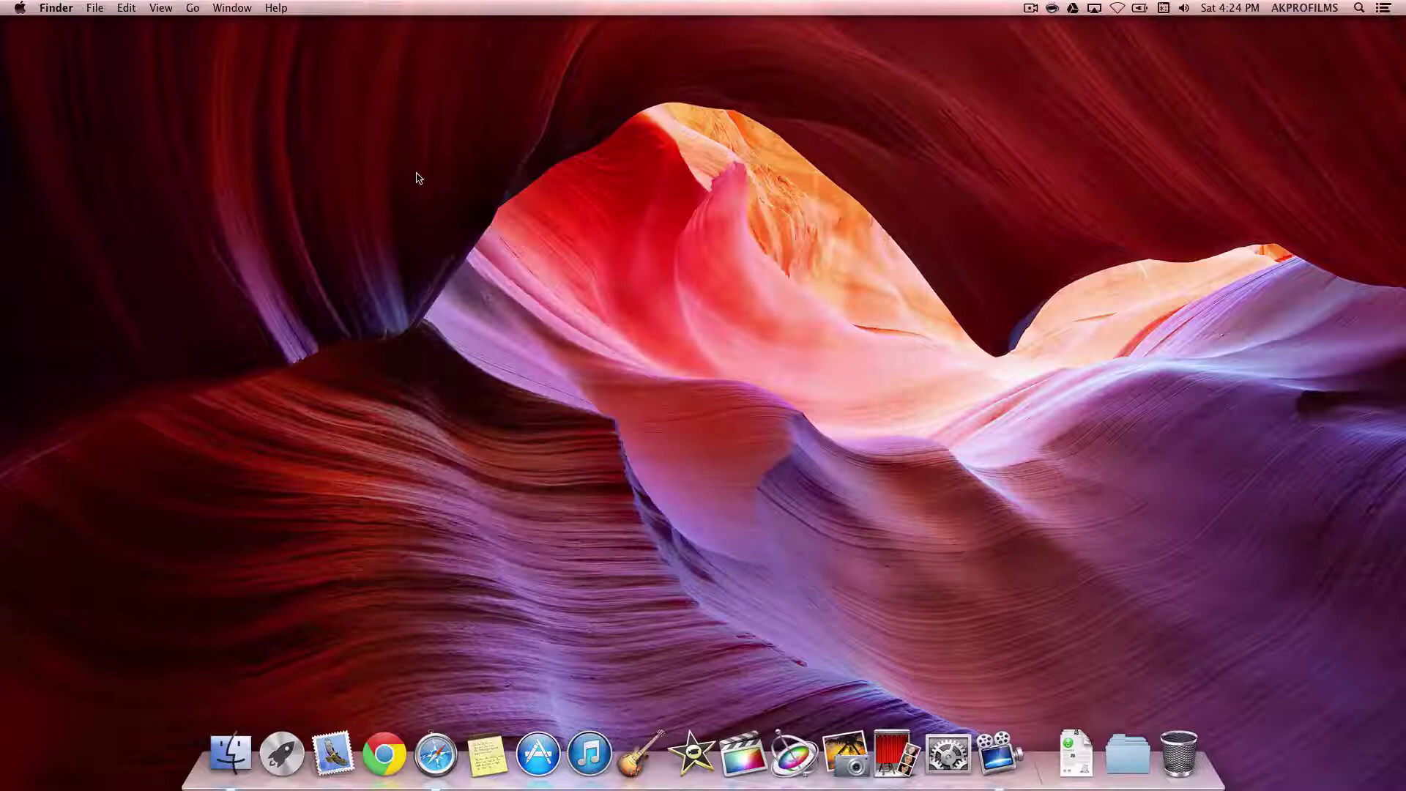
pyautogui.press('F6')
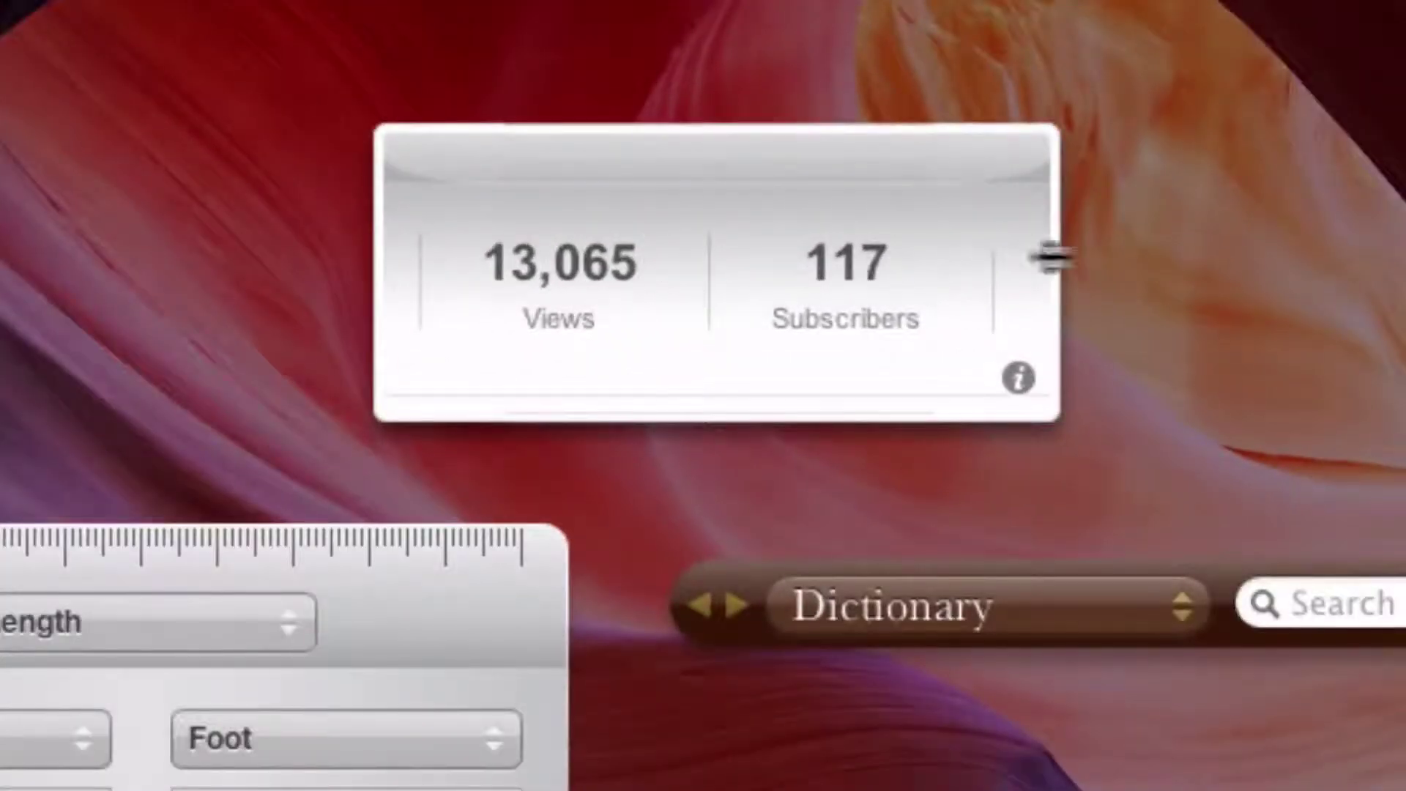
pyautogui.click(1347, 285)
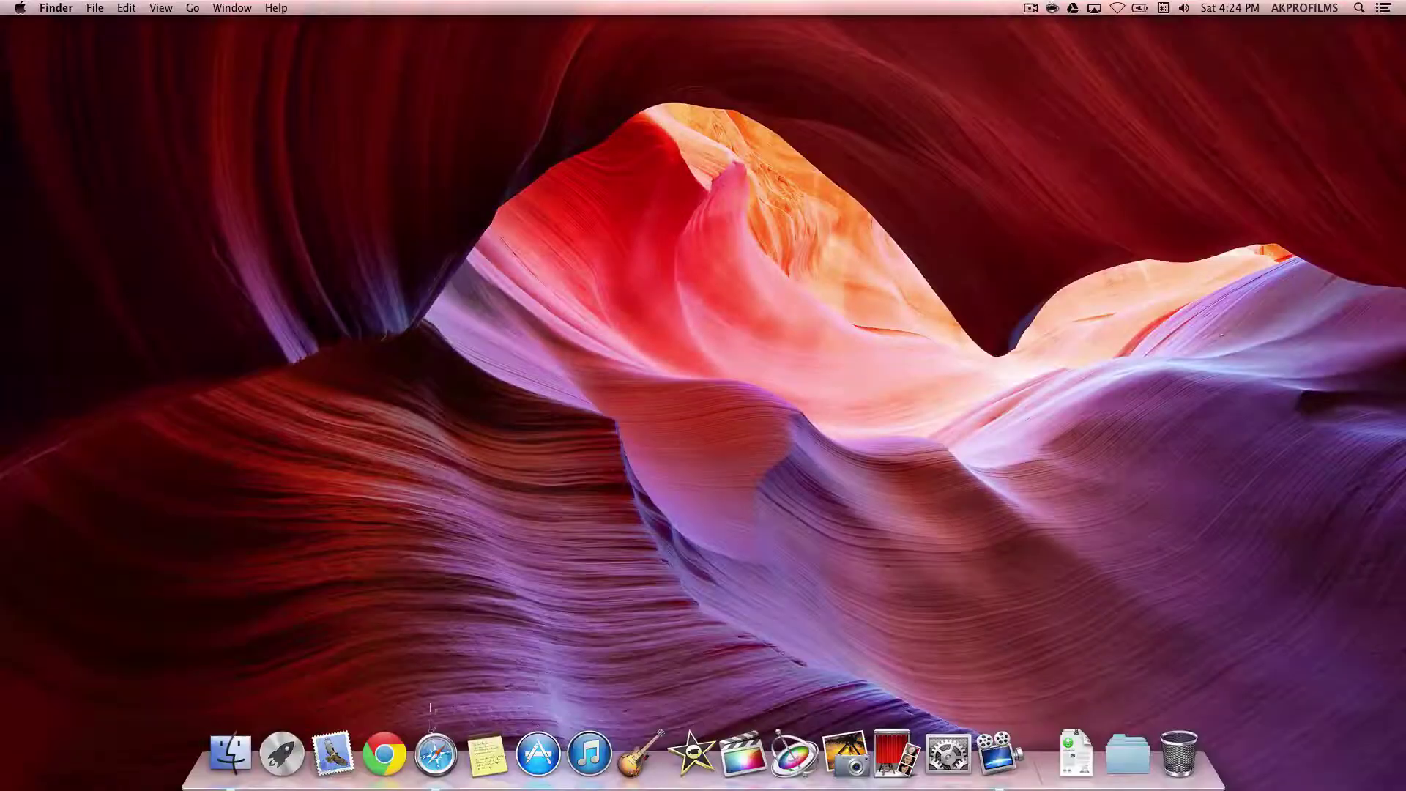
# Launch Safari, load cnn from the address bar, and go to the Tech section
pyautogui.click(438, 741)
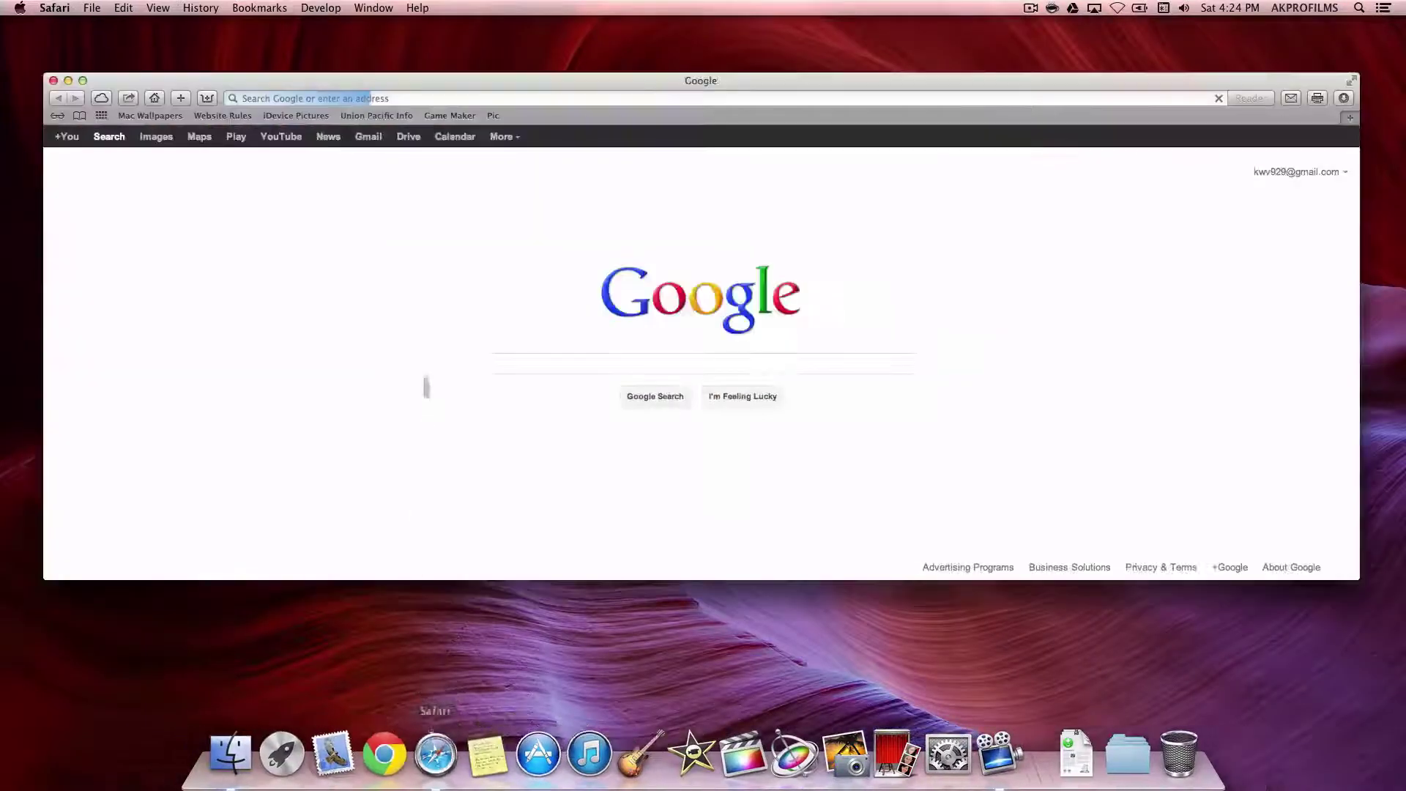
pyautogui.click(349, 98)
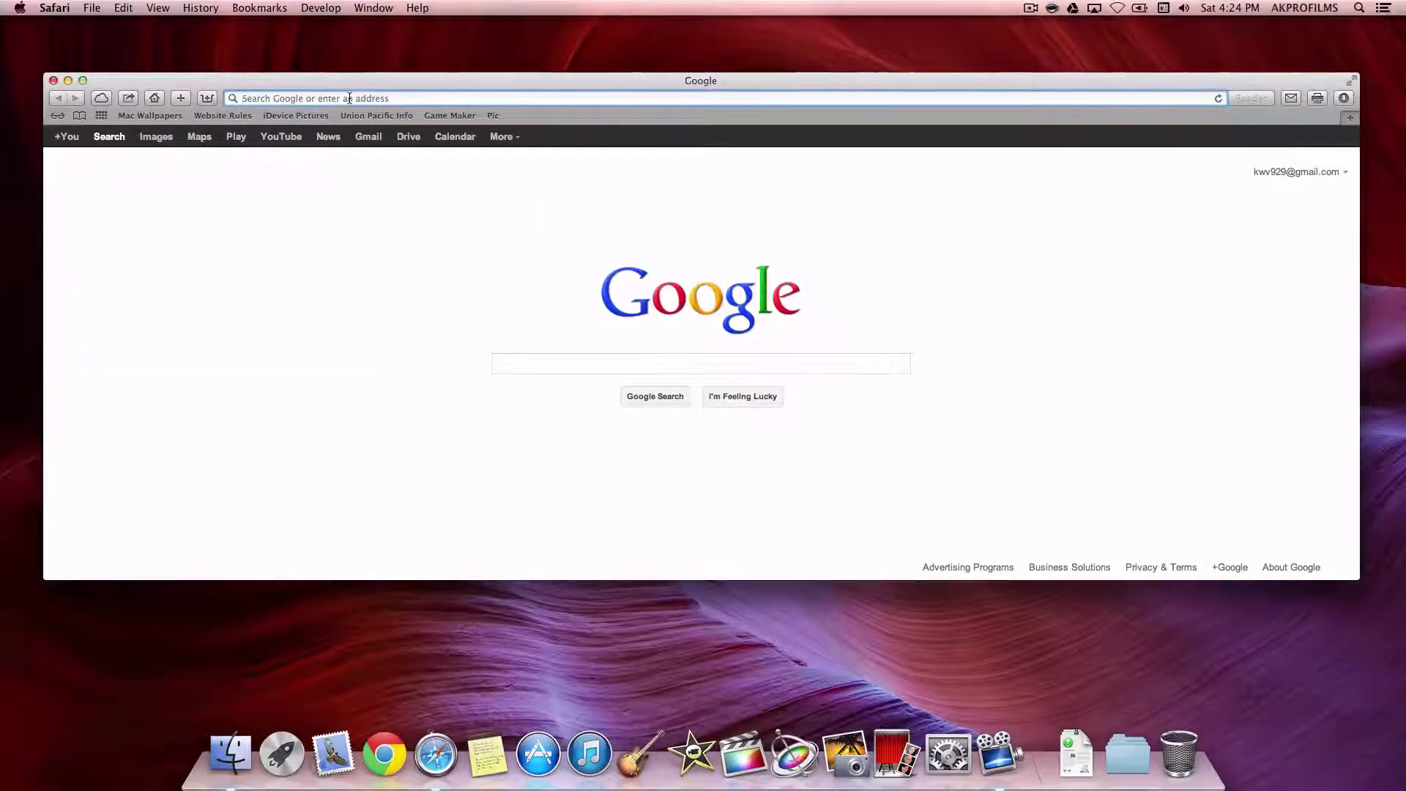
pyautogui.write('cnn.com')
pyautogui.press('Return')
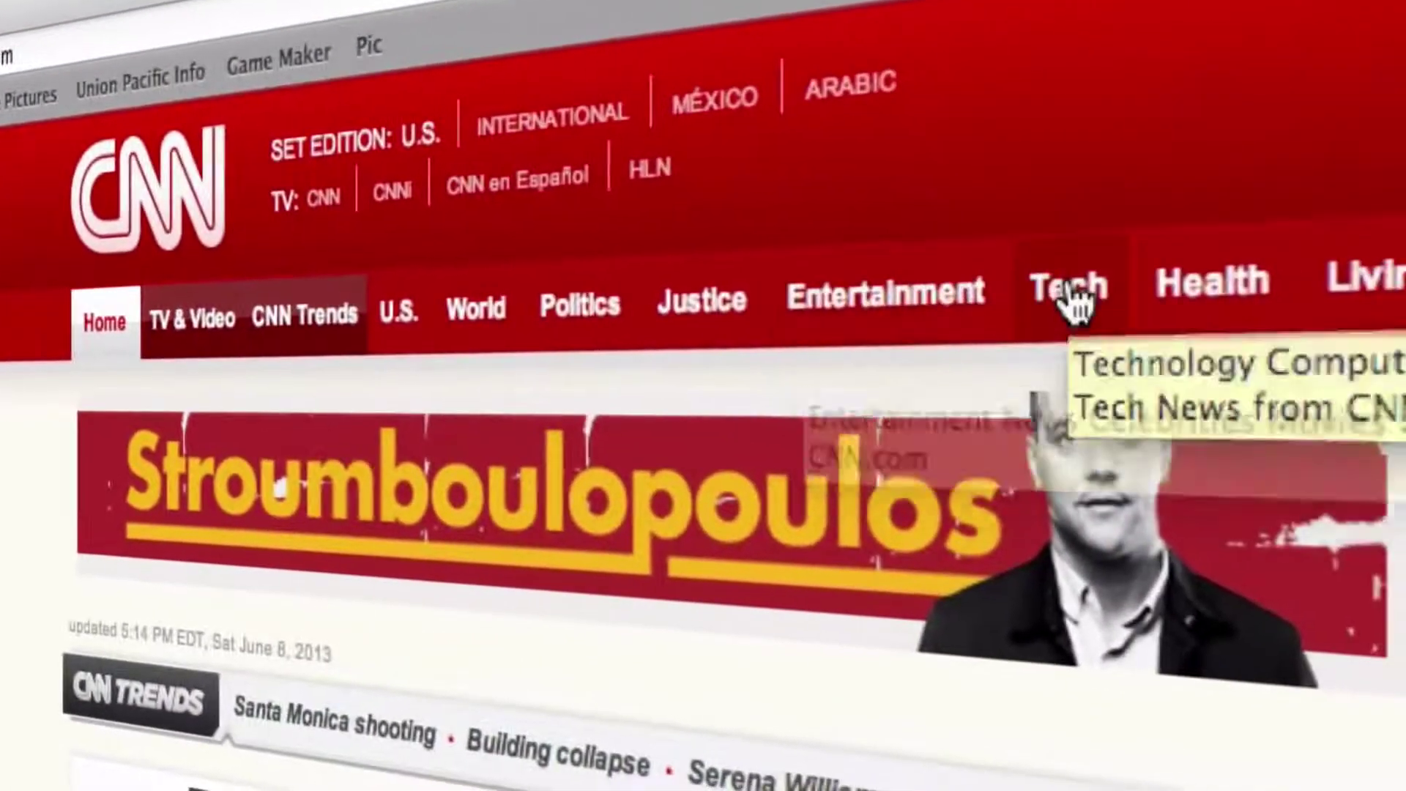
pyautogui.click(1075, 296)
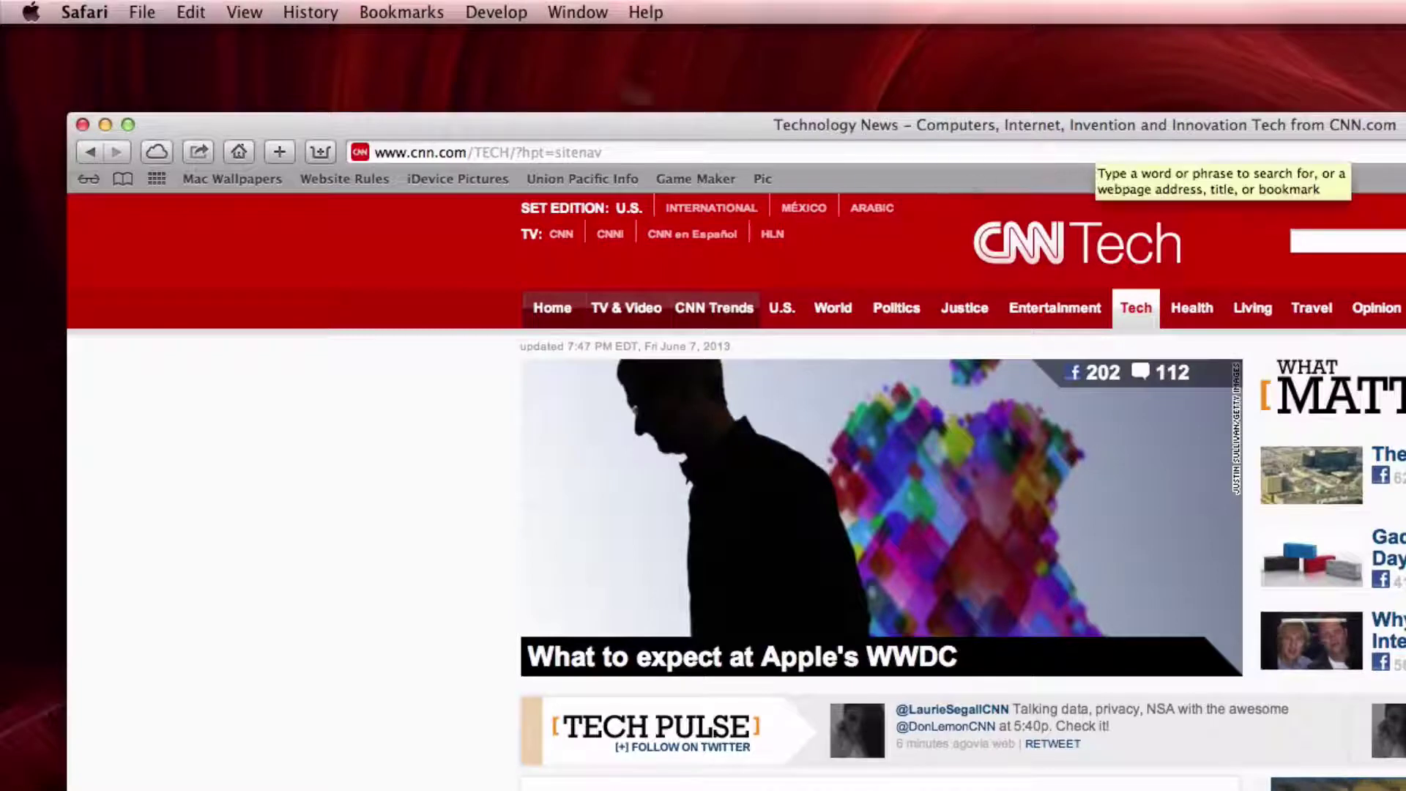
# Clip the WWDC headline image, trimmed slightly at the bottom, into Dashboard via File > Open in Dashboard
pyautogui.click(138, 12)
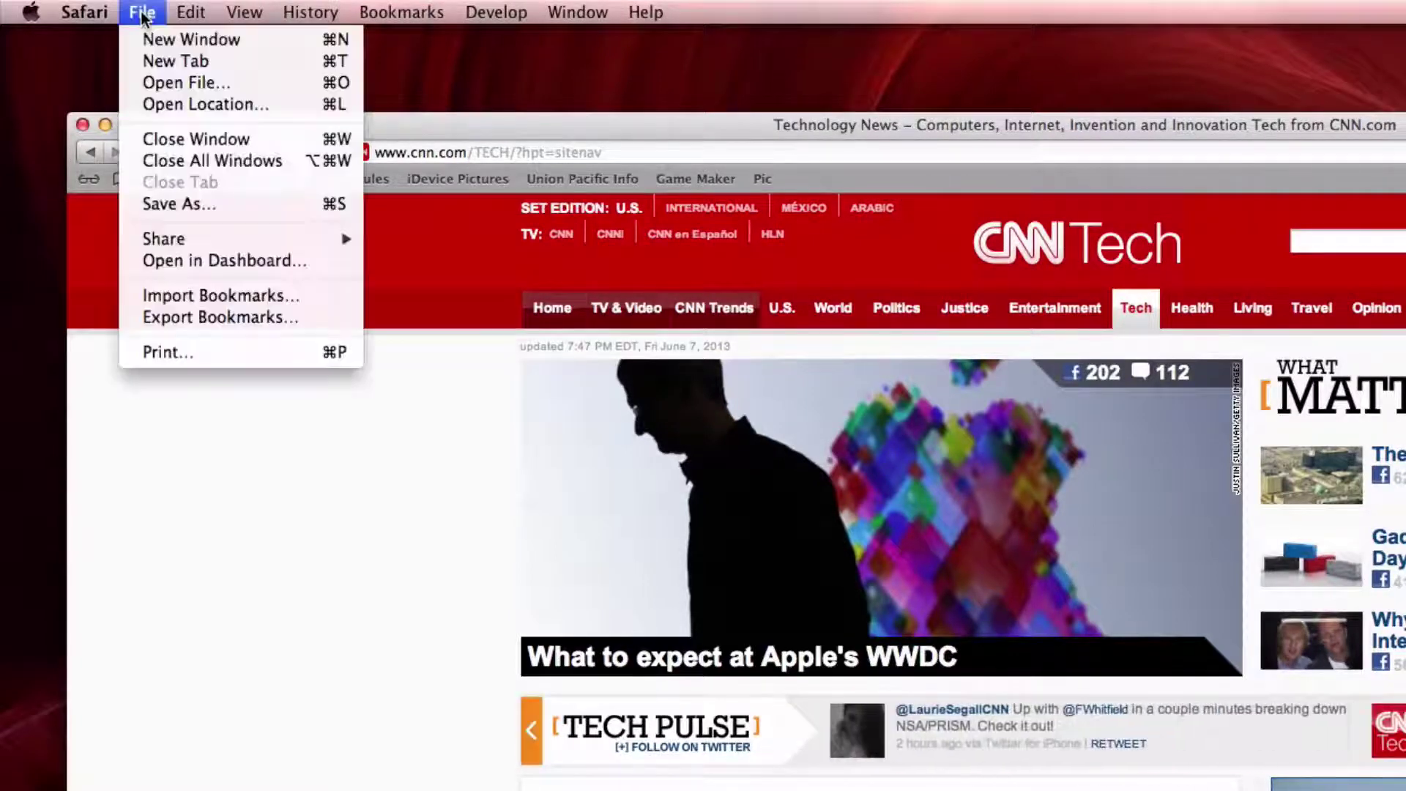
pyautogui.click(247, 260)
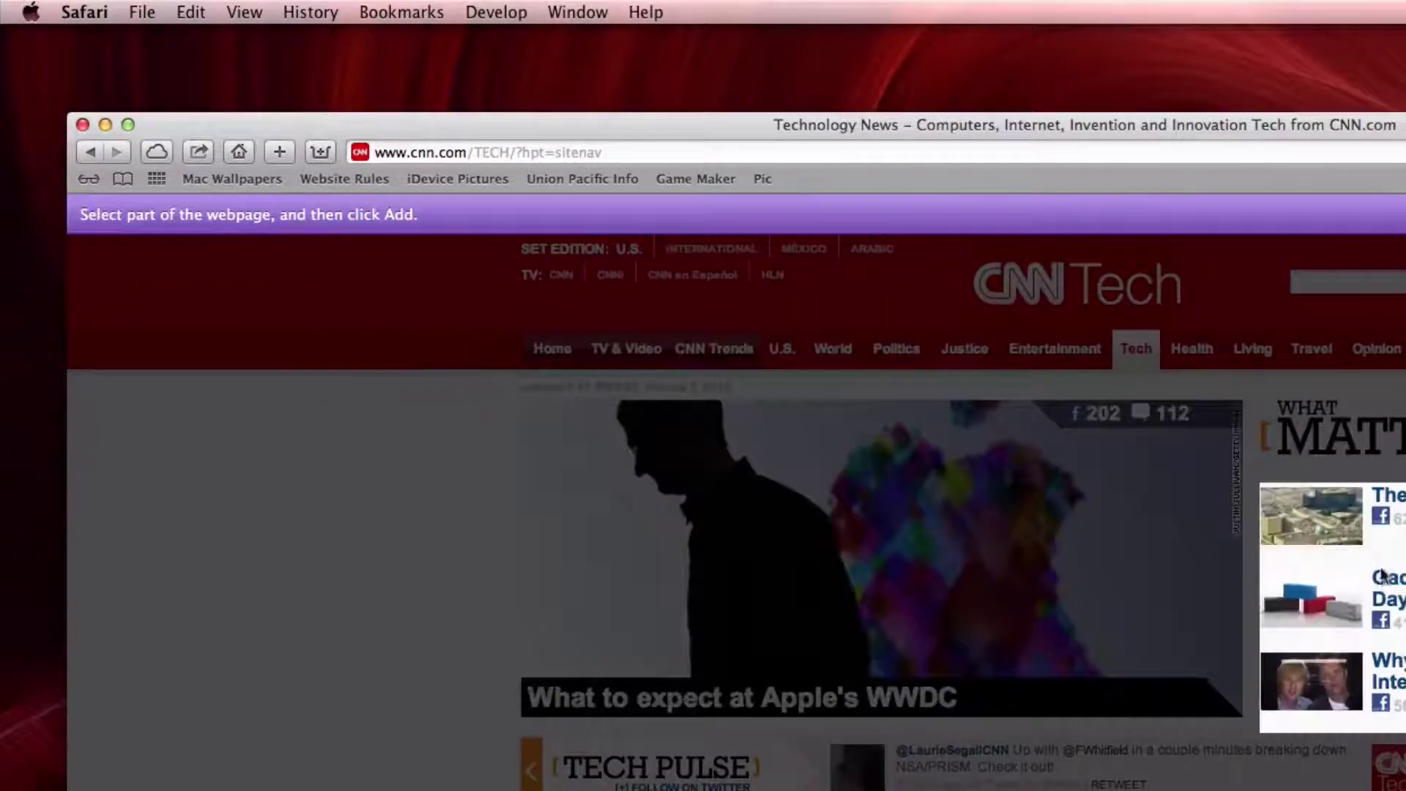
pyautogui.click(853, 495)
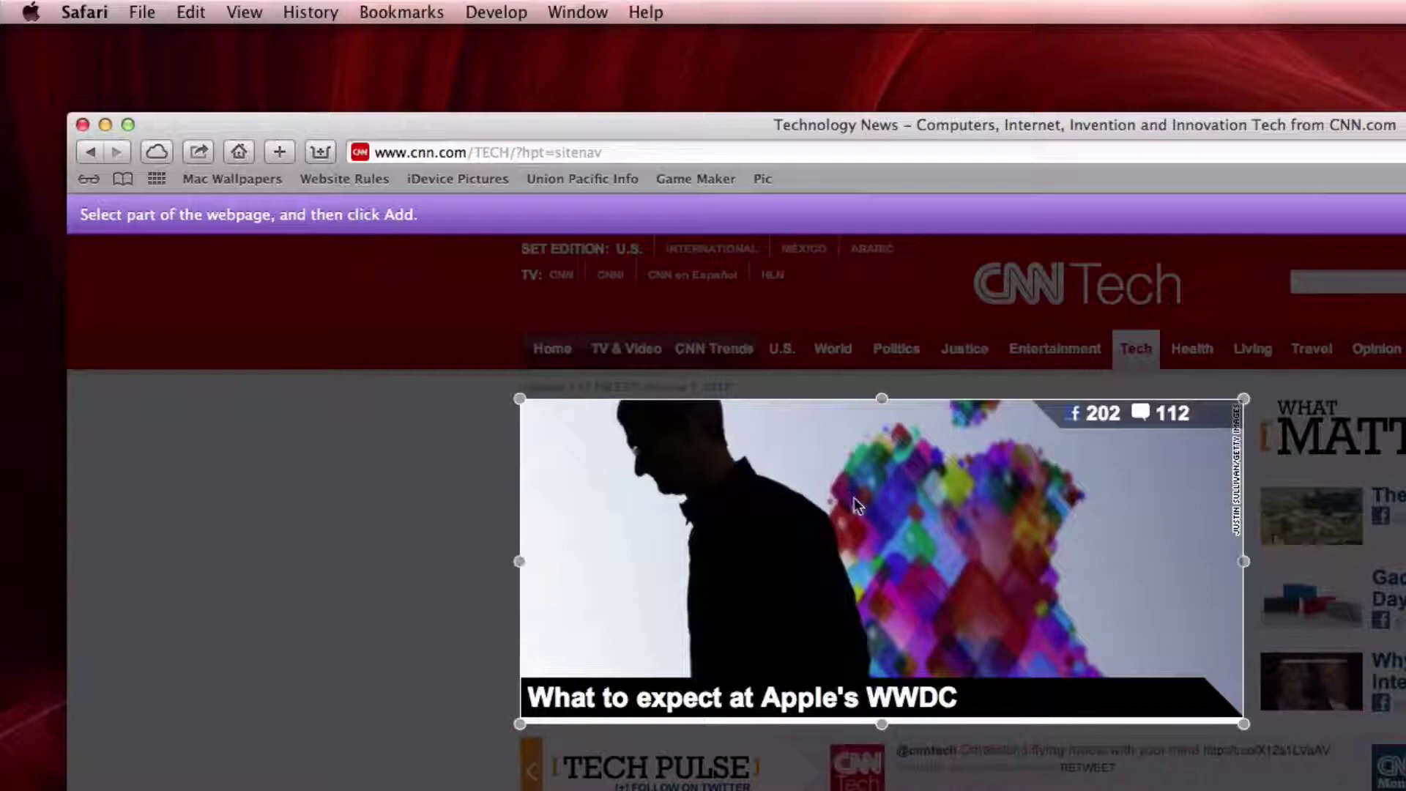
pyautogui.moveTo(881, 724); pyautogui.dragTo(884, 717)
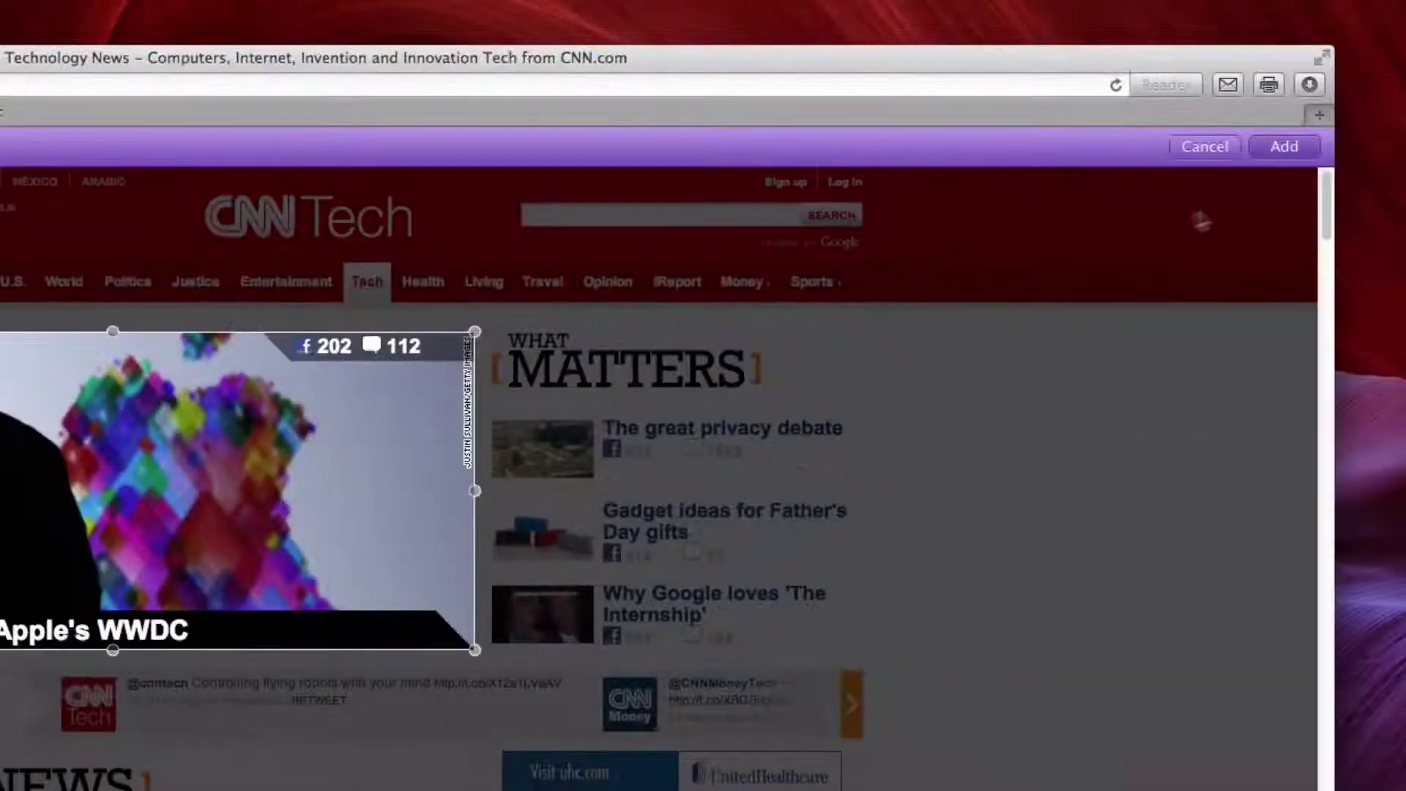
pyautogui.click(1280, 148)
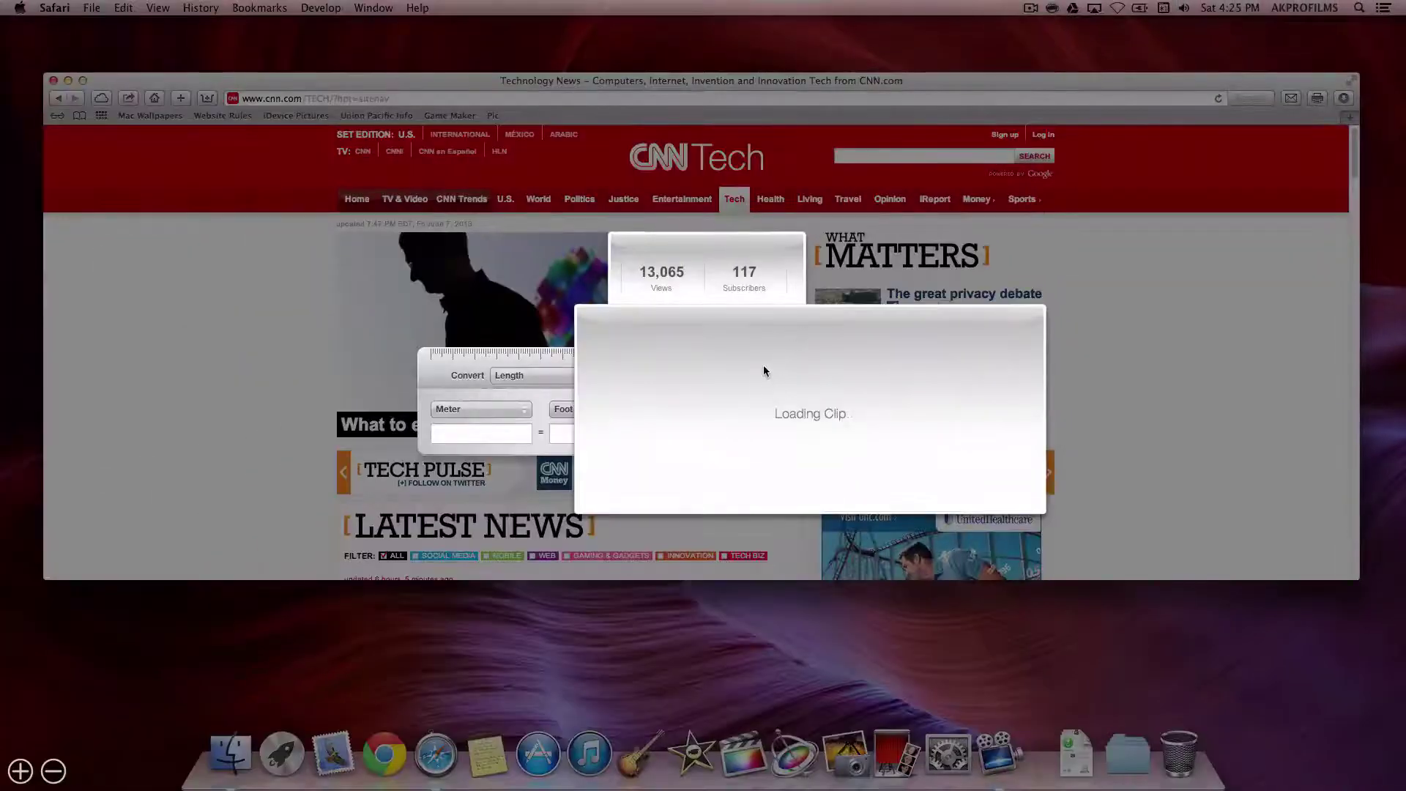
# Move the WWDC web clip up-left and bring up the widget browser
pyautogui.moveTo(445, 259); pyautogui.dragTo(361, 214)
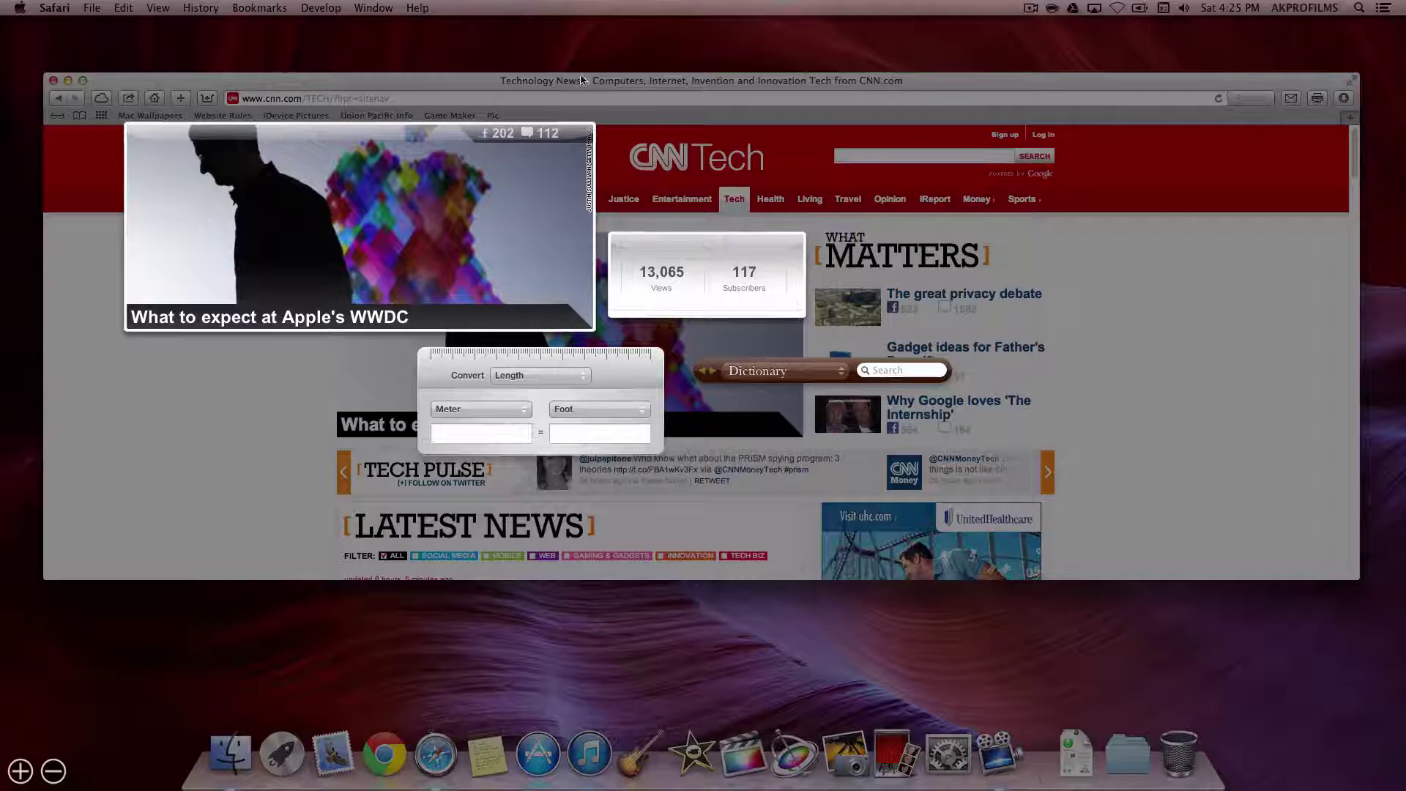
pyautogui.click(27, 770)
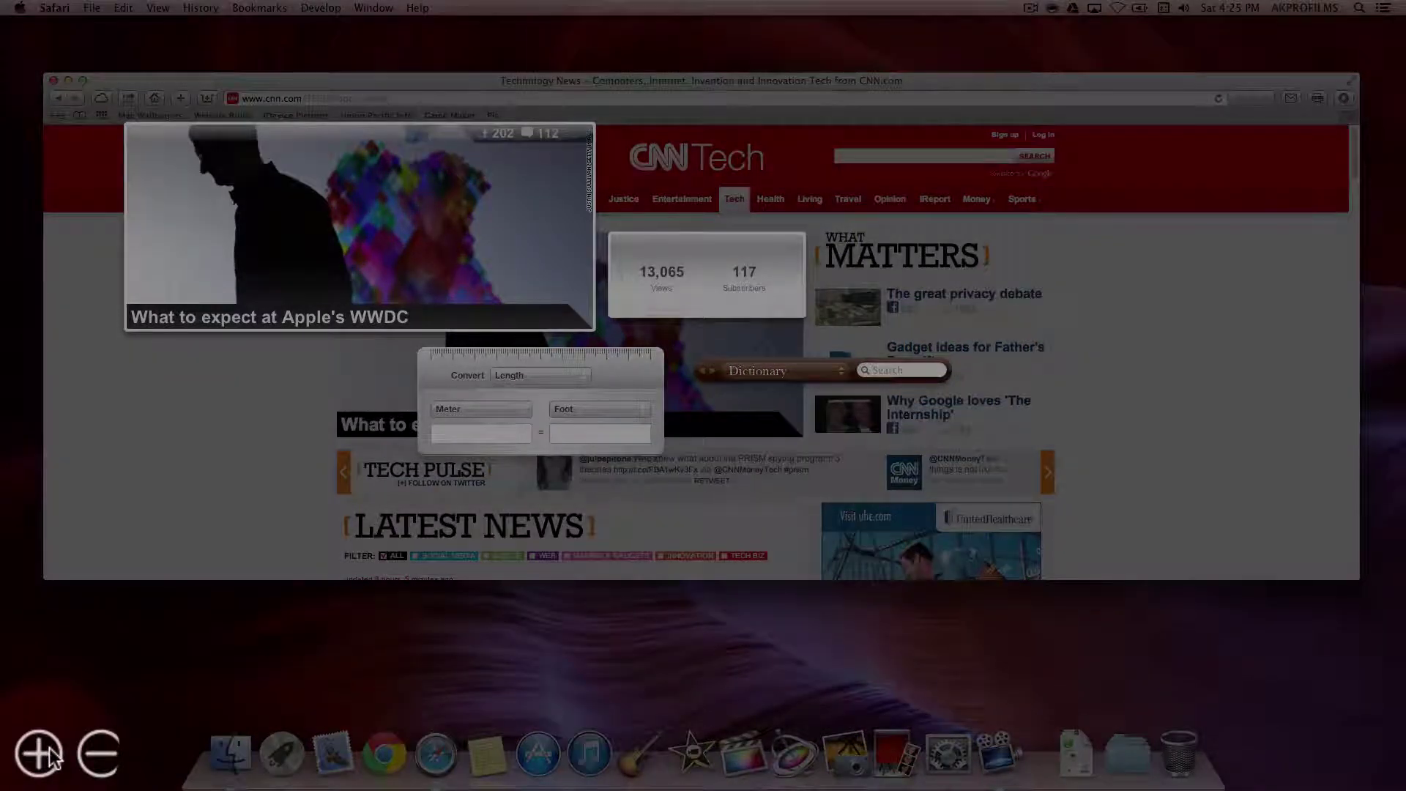
pyautogui.click(22, 773)
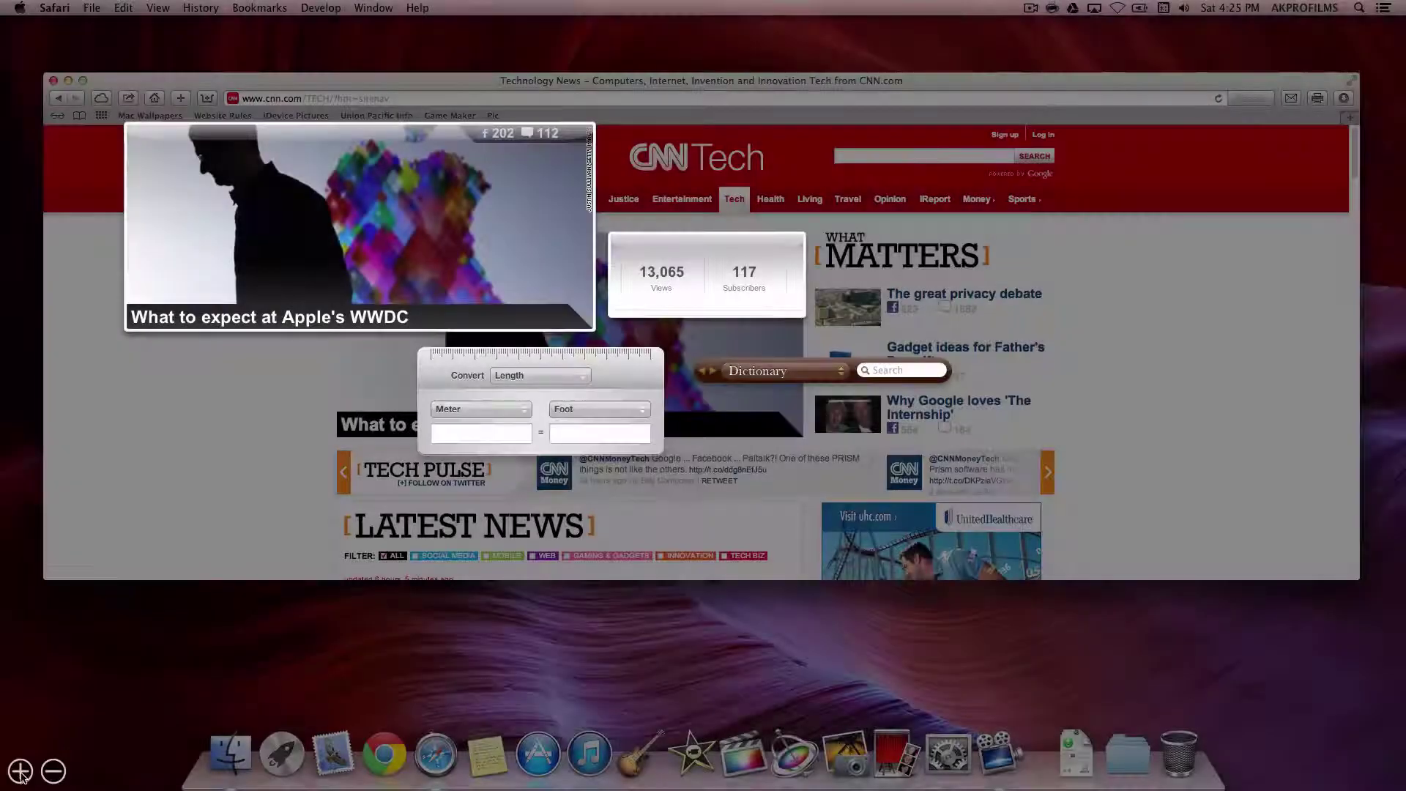
pyautogui.click(20, 771)
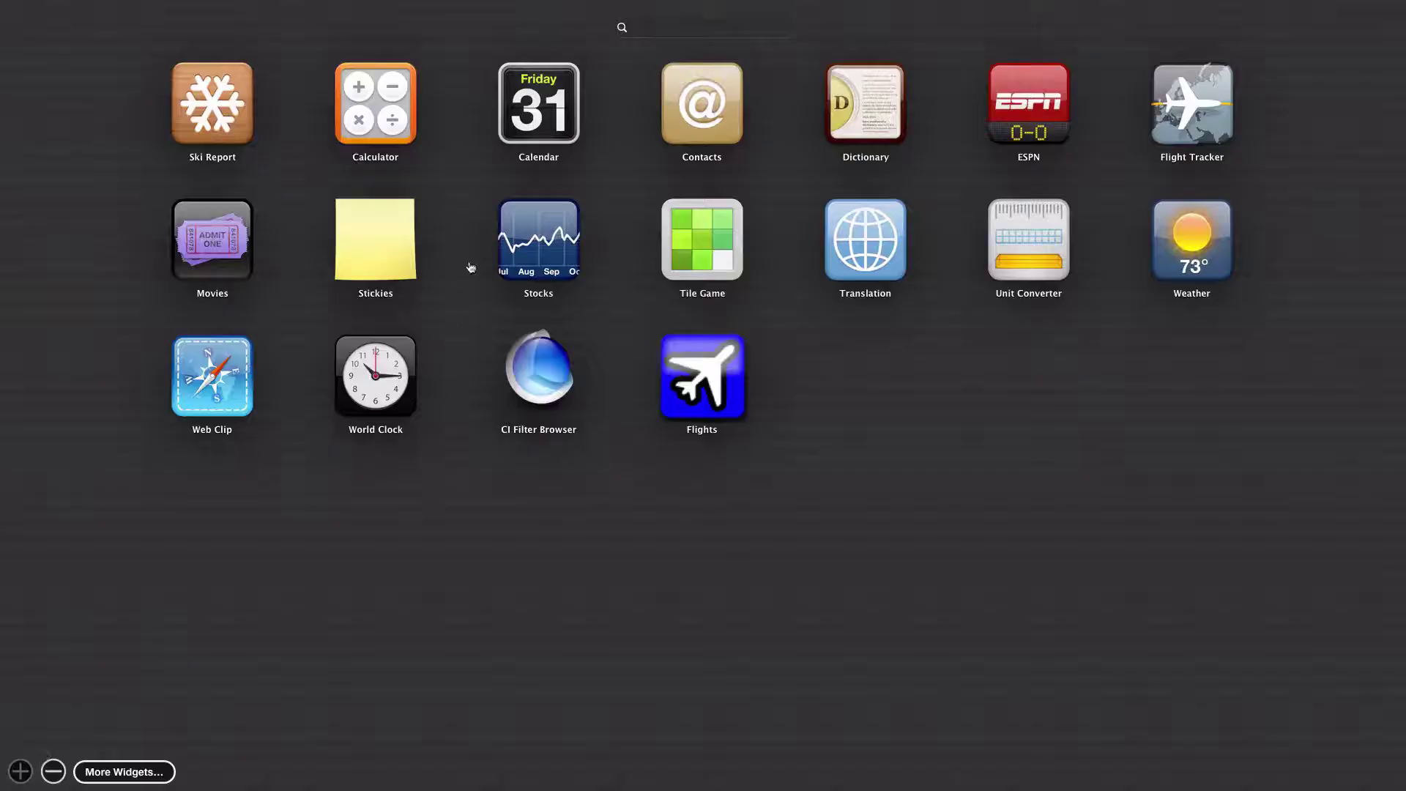
# Add a Stickies note below Dictionary, remove it again, and exit Dashboard
pyautogui.click(367, 231)
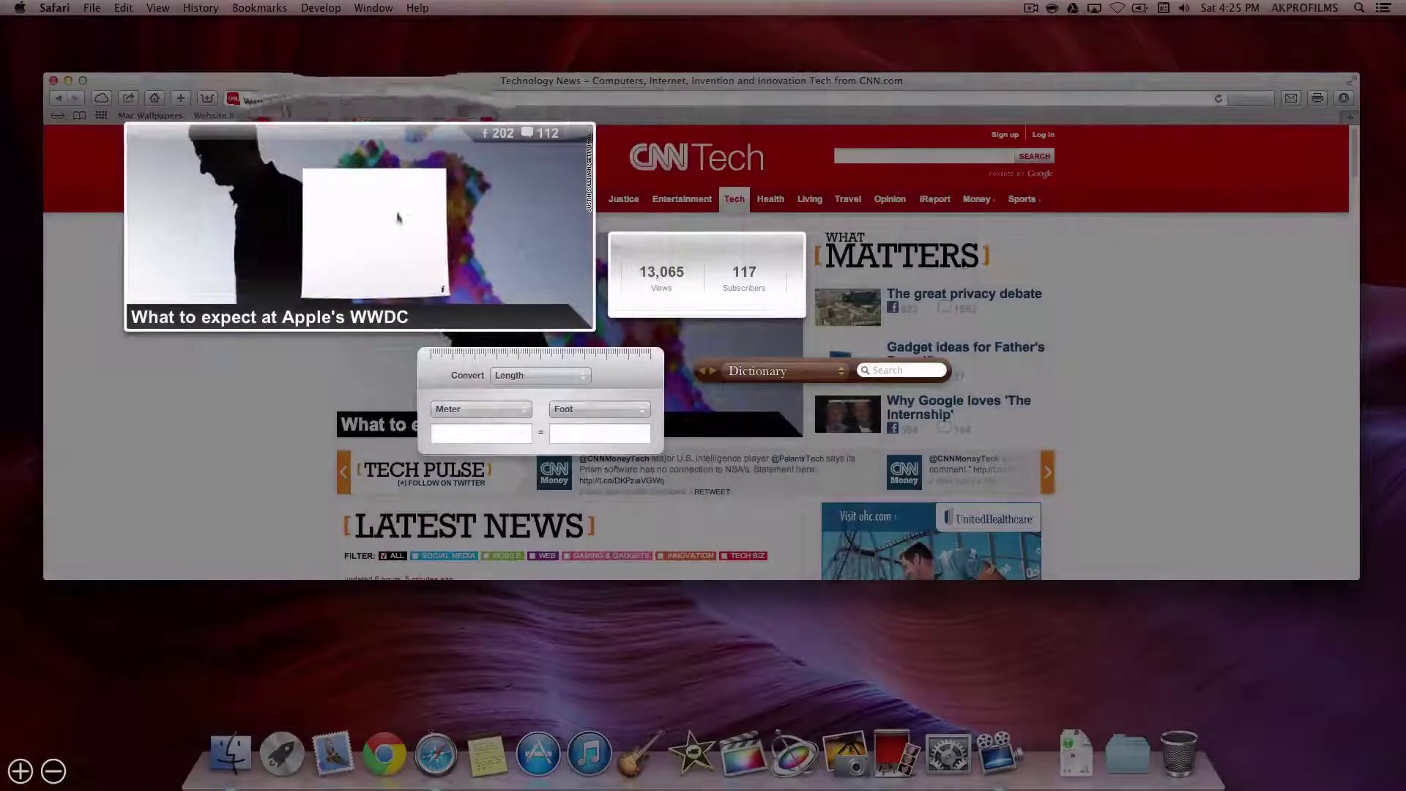
pyautogui.moveTo(375, 210); pyautogui.dragTo(774, 439)
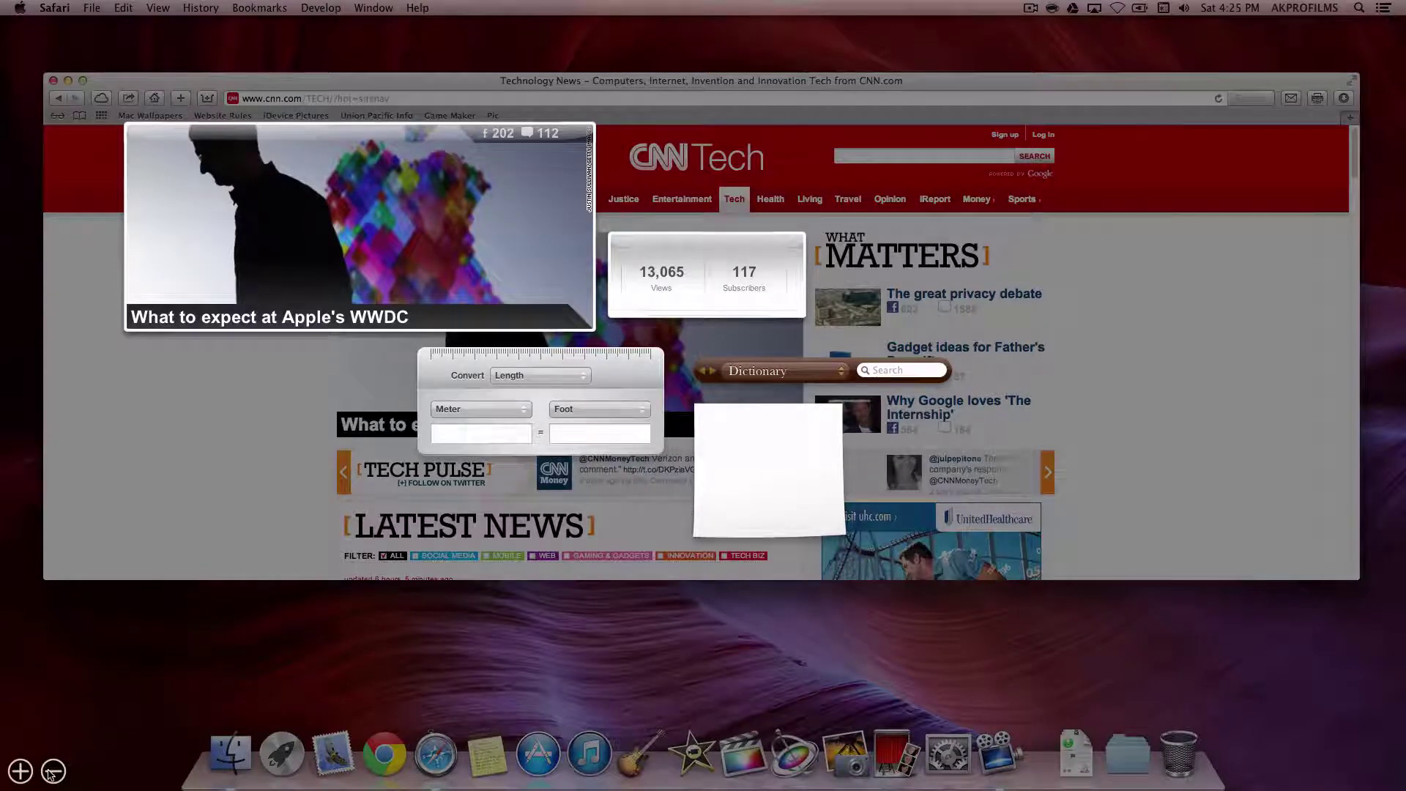
pyautogui.click(52, 771)
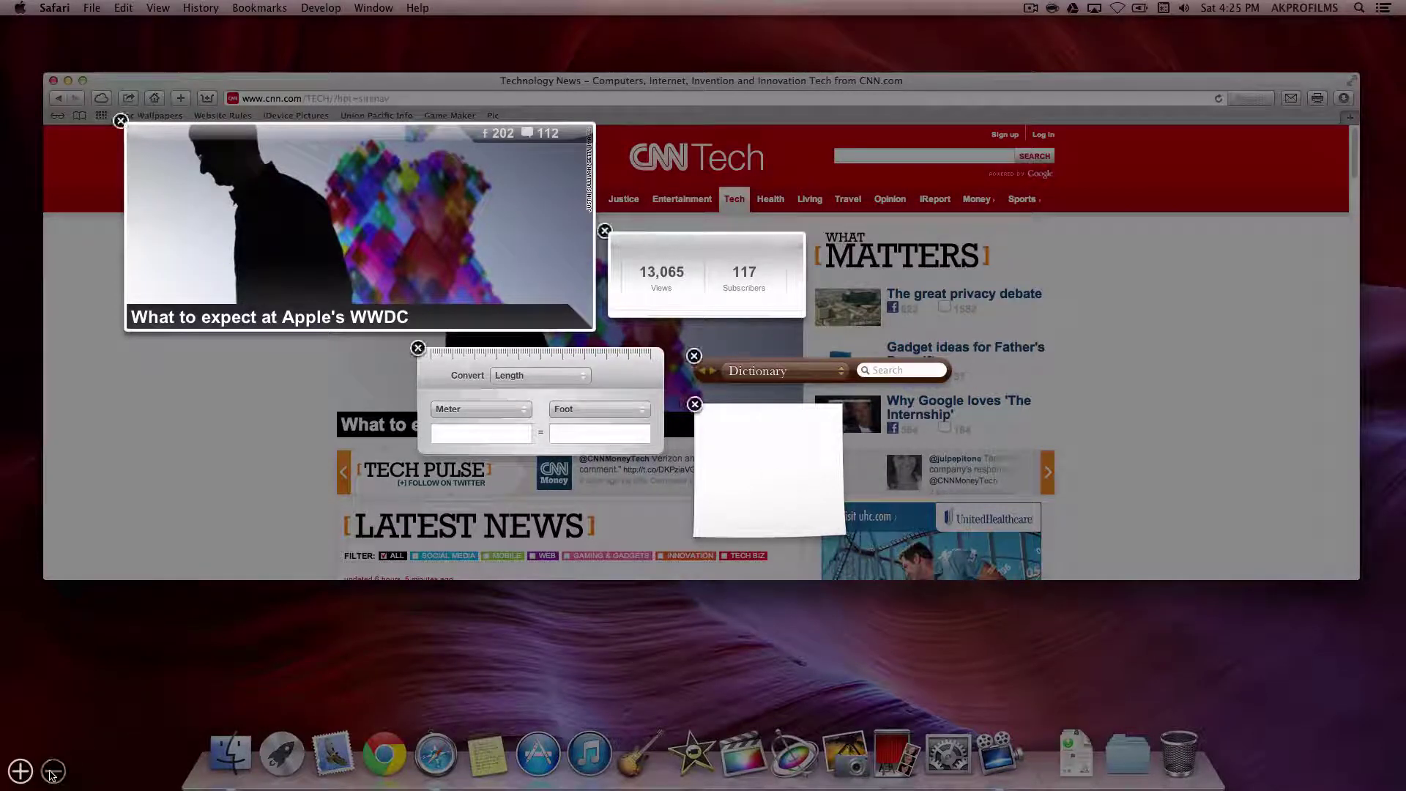
pyautogui.click(694, 405)
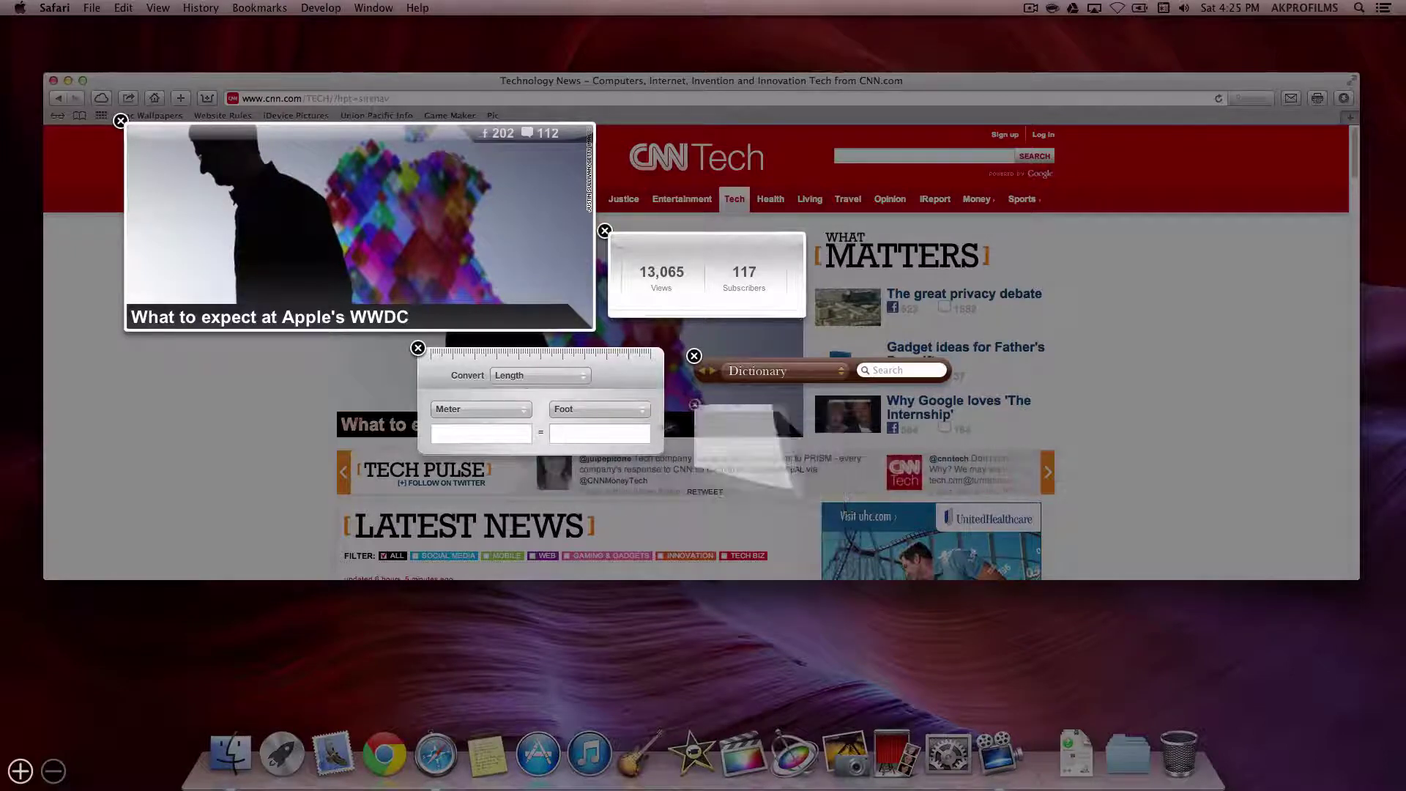
pyautogui.click(201, 543)
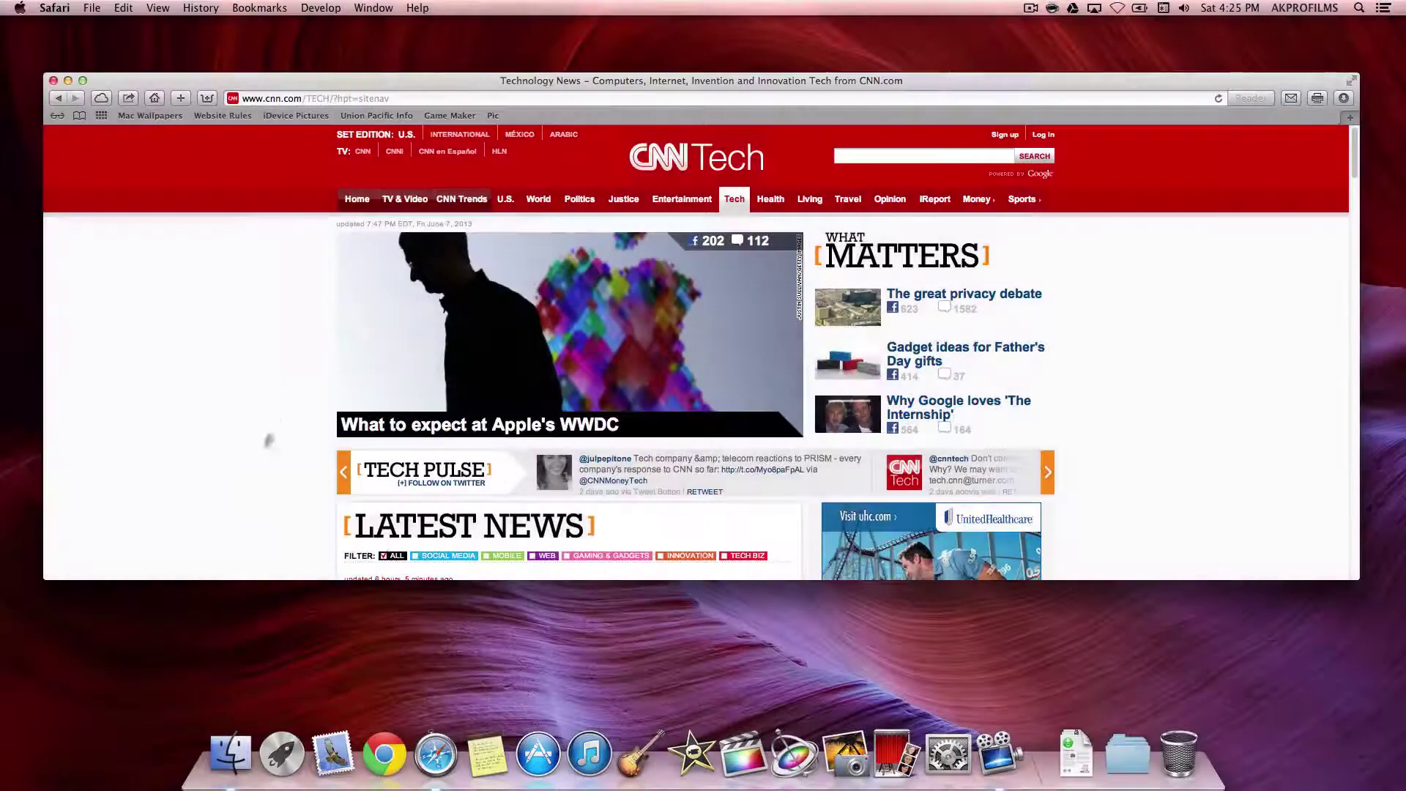
# Give the WWDC web clip a Vintage Corners frame in Dashboard
pyautogui.press('F12')
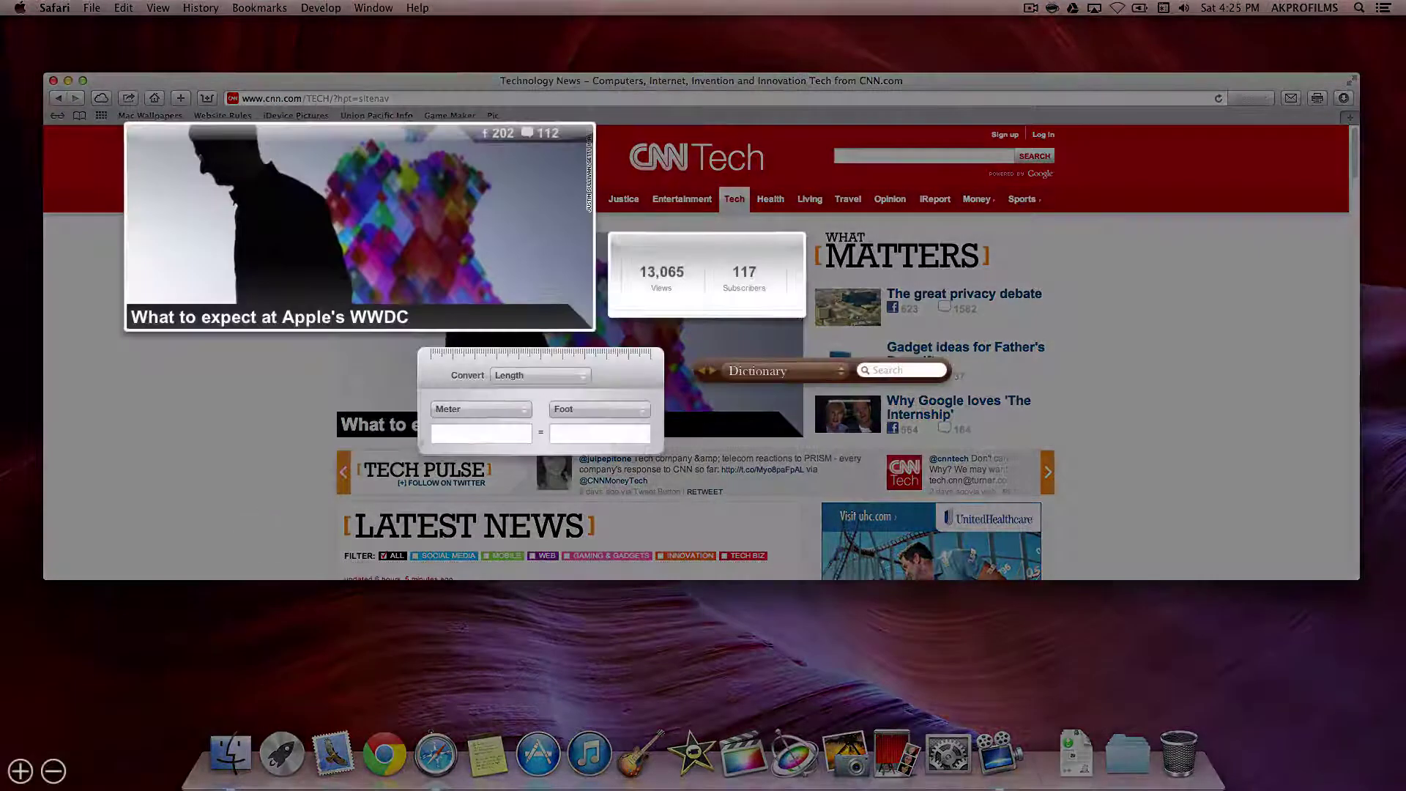
pyautogui.click(582, 320)
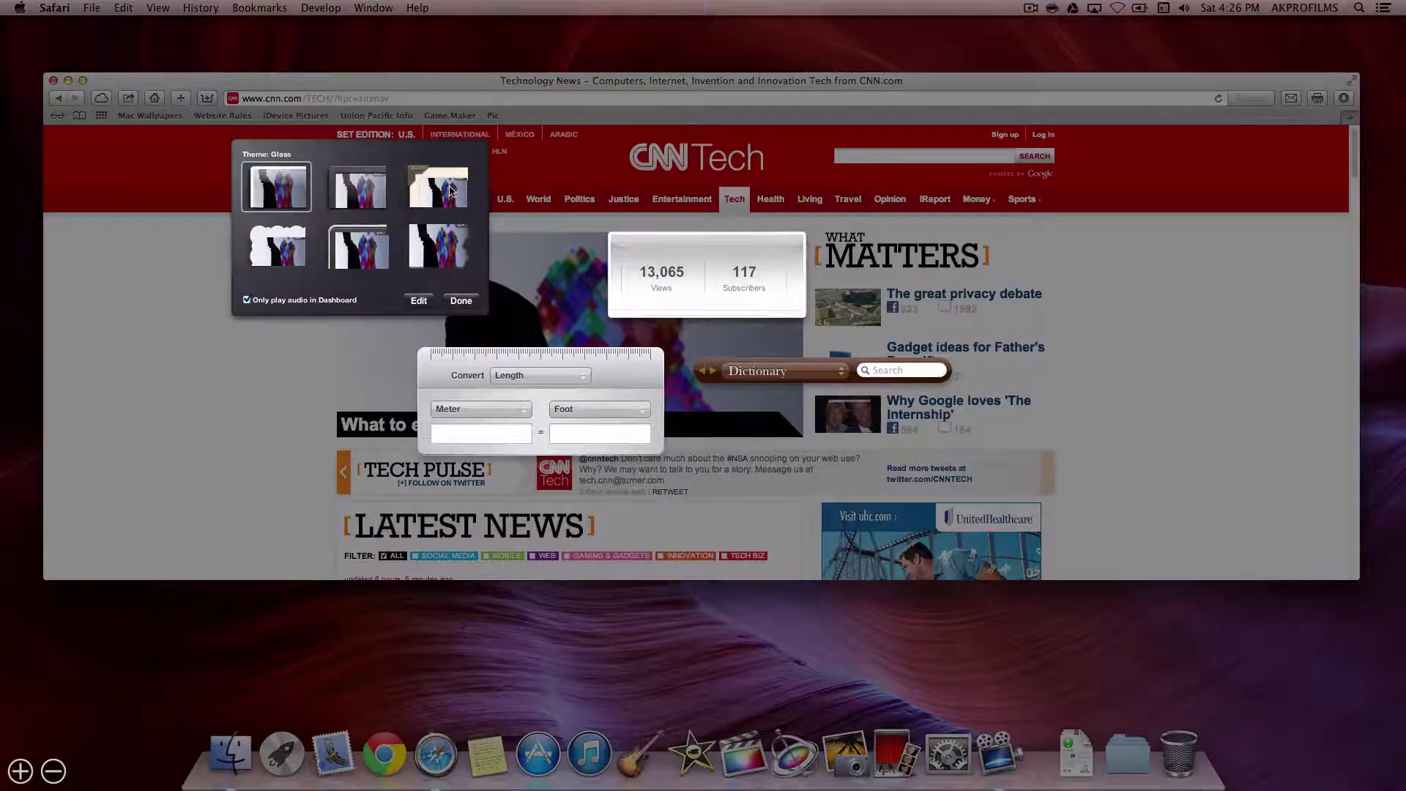
pyautogui.click(448, 189)
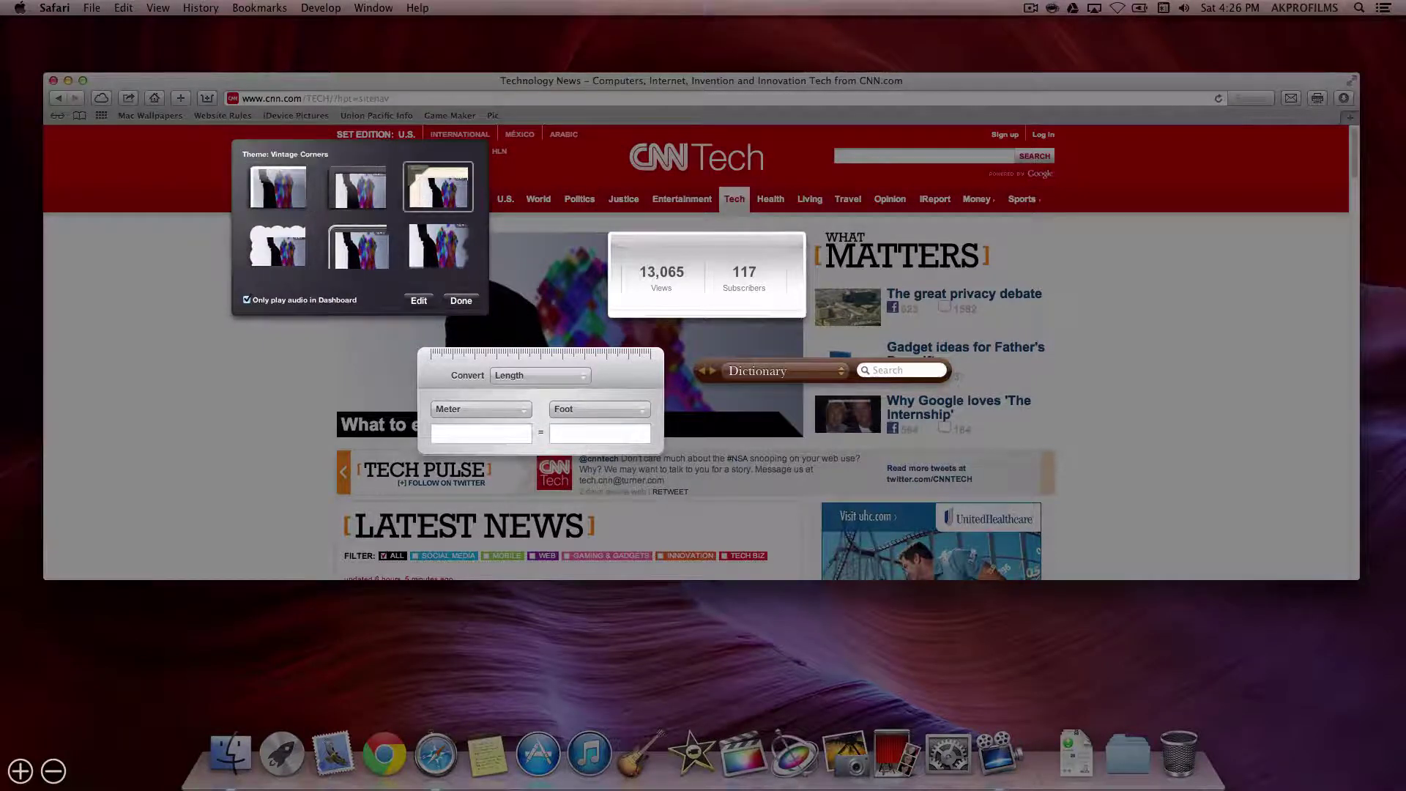
pyautogui.click(461, 301)
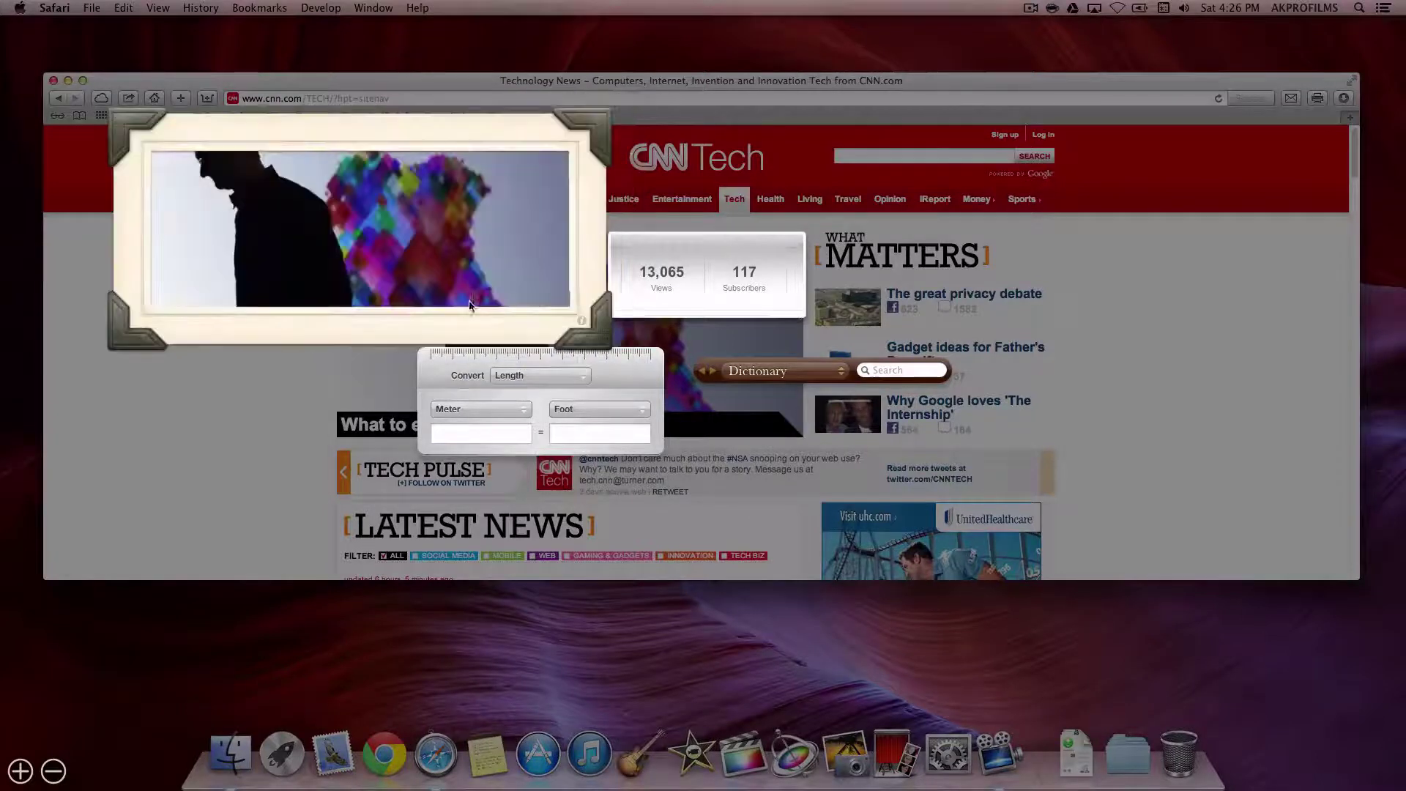
# Nudge the framed clip up-left, then remove it from Dashboard
pyautogui.moveTo(593, 335); pyautogui.dragTo(565, 310)
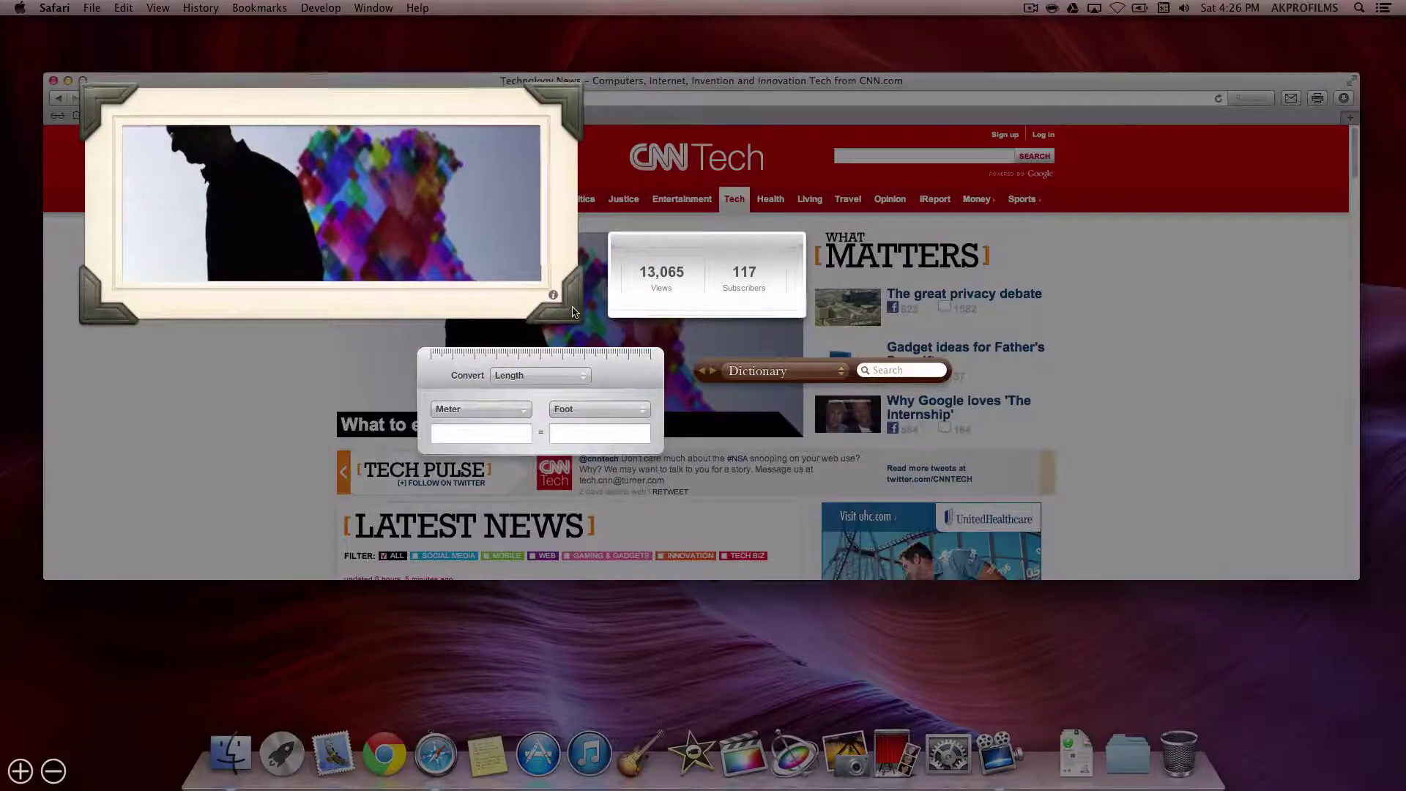
pyautogui.click(52, 771)
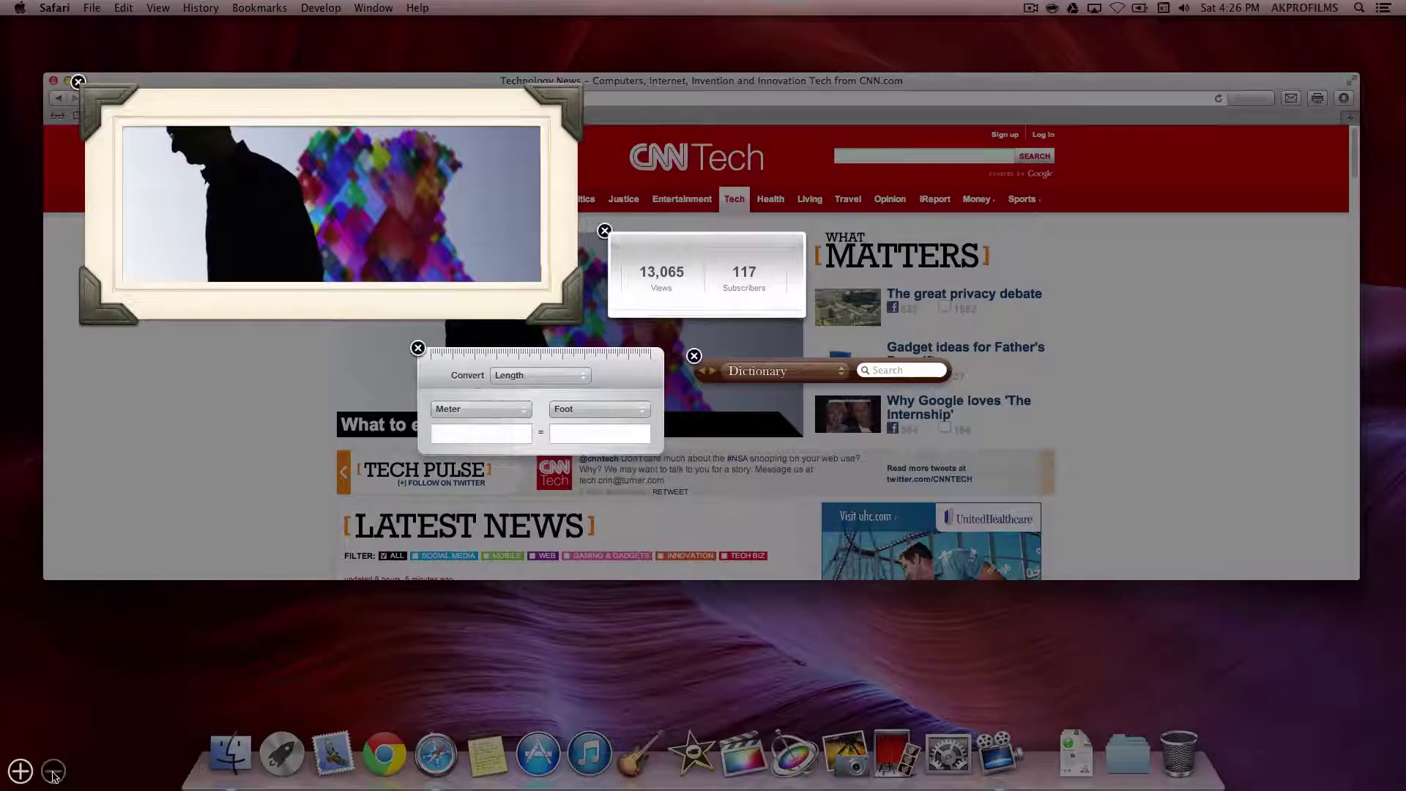
pyautogui.click(78, 82)
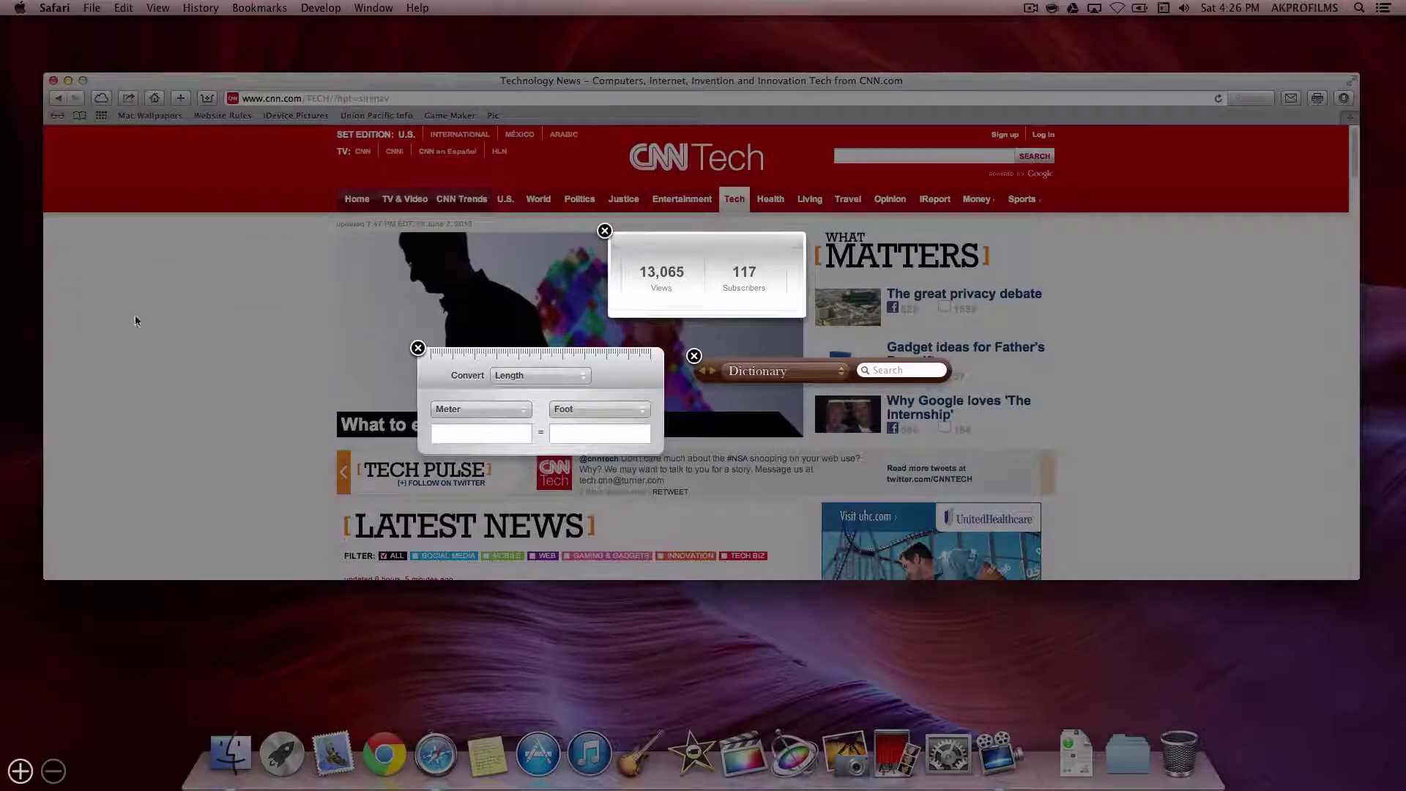
# Exit Dashboard and close Safari's CNN Tech window
pyautogui.click(254, 405)
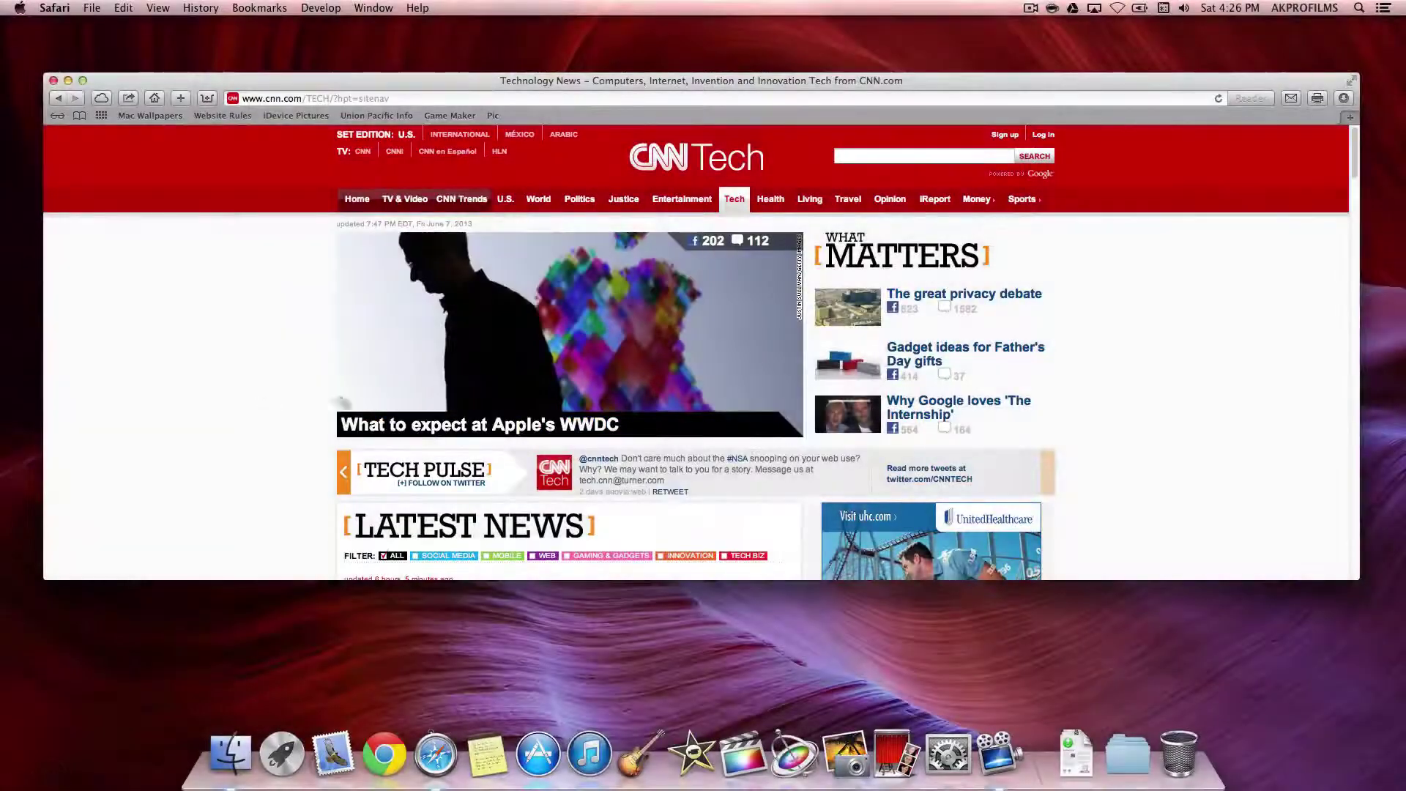
pyautogui.click(68, 79)
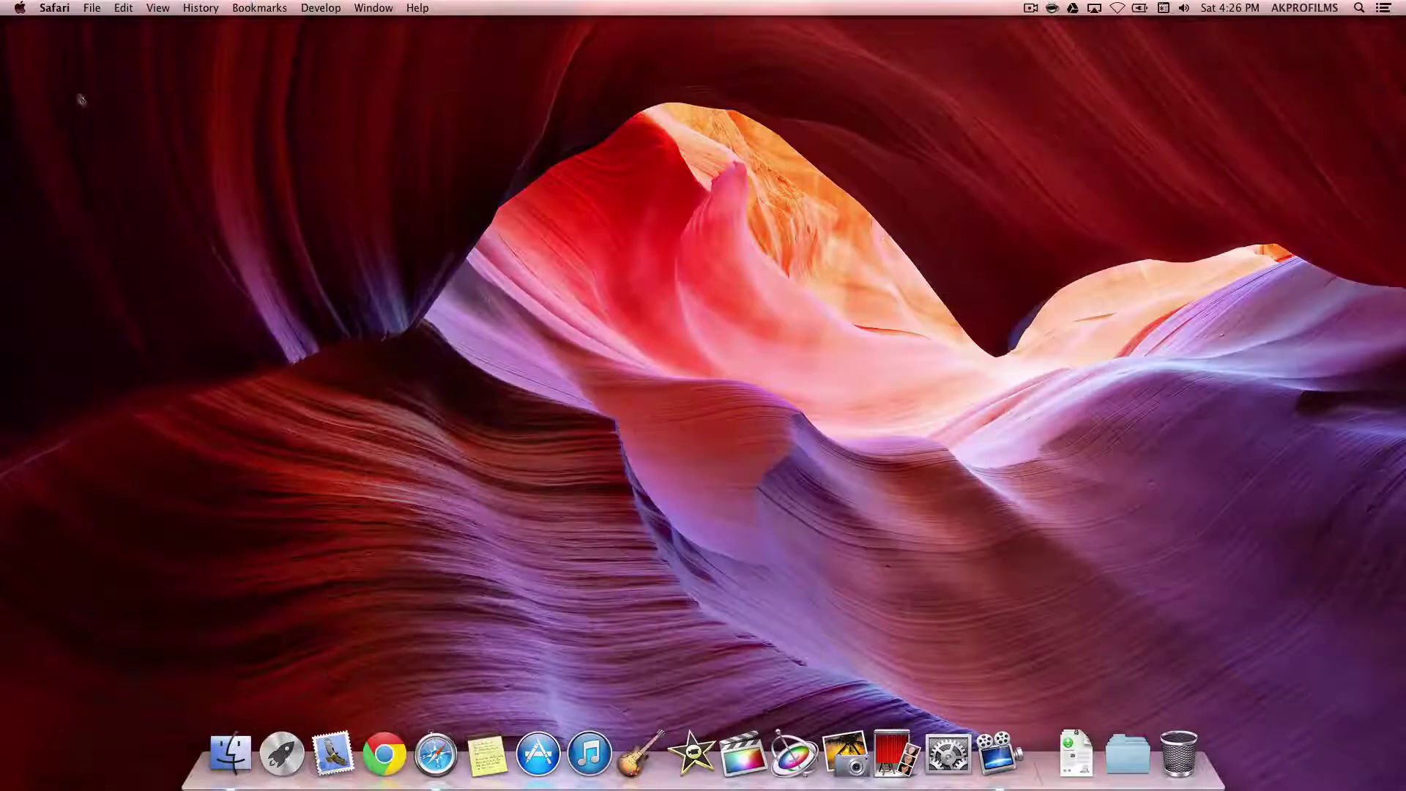